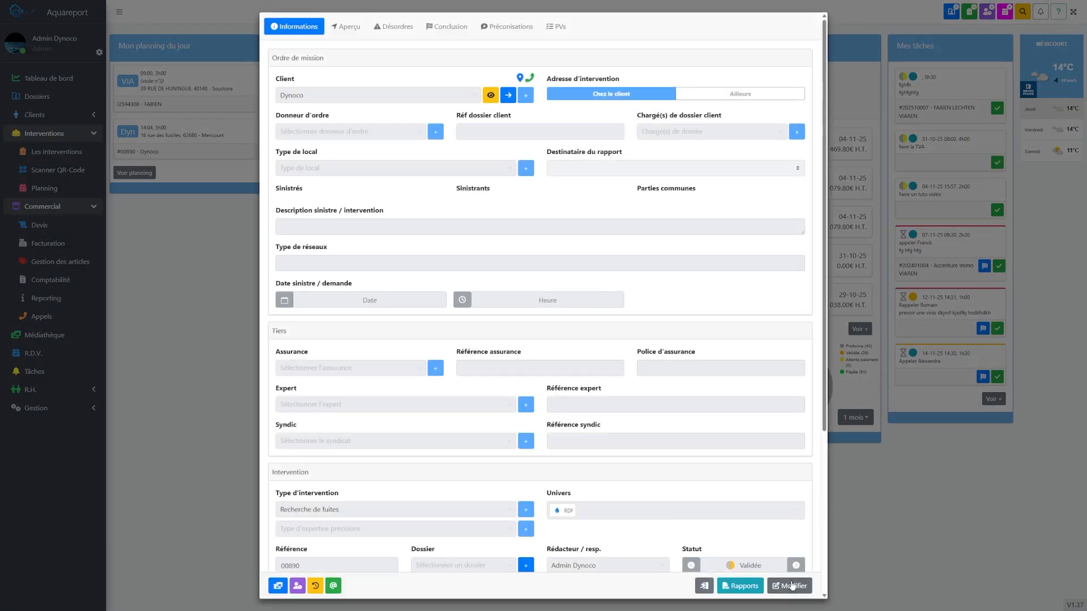
Make the intervention editable and set the first disorder's Pièce / lieu to Couloir, Escalier and Regard extérieur
left_click(790, 586)
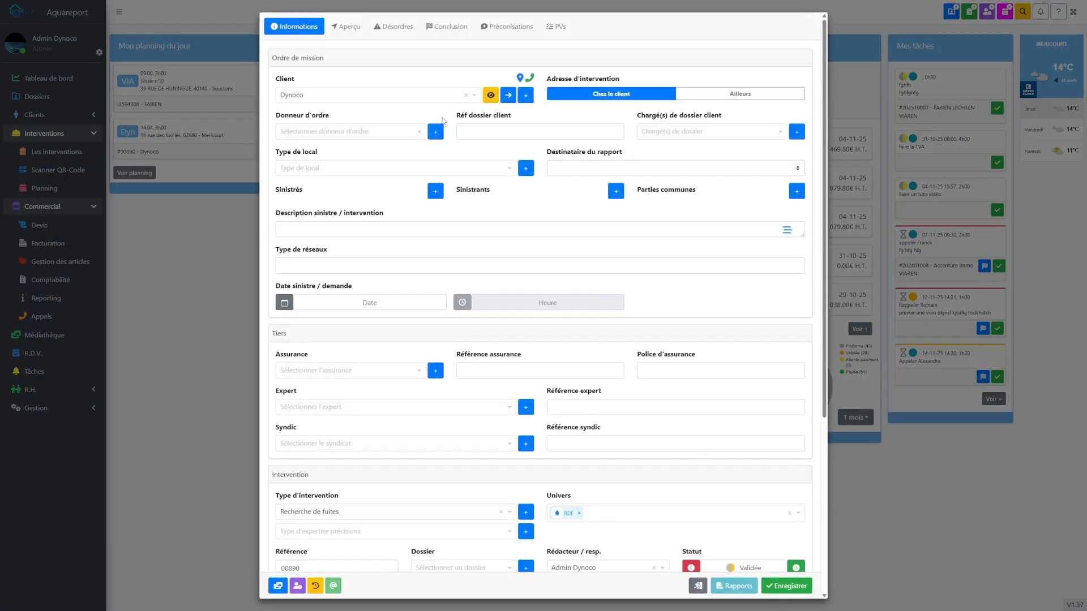
left_click(395, 28)
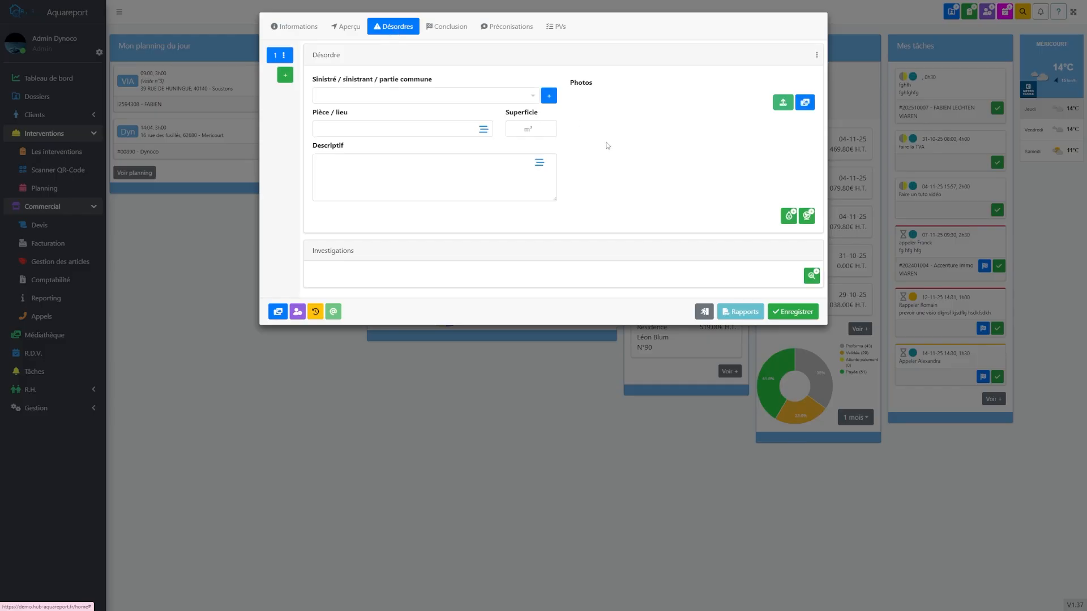
left_click(483, 130)
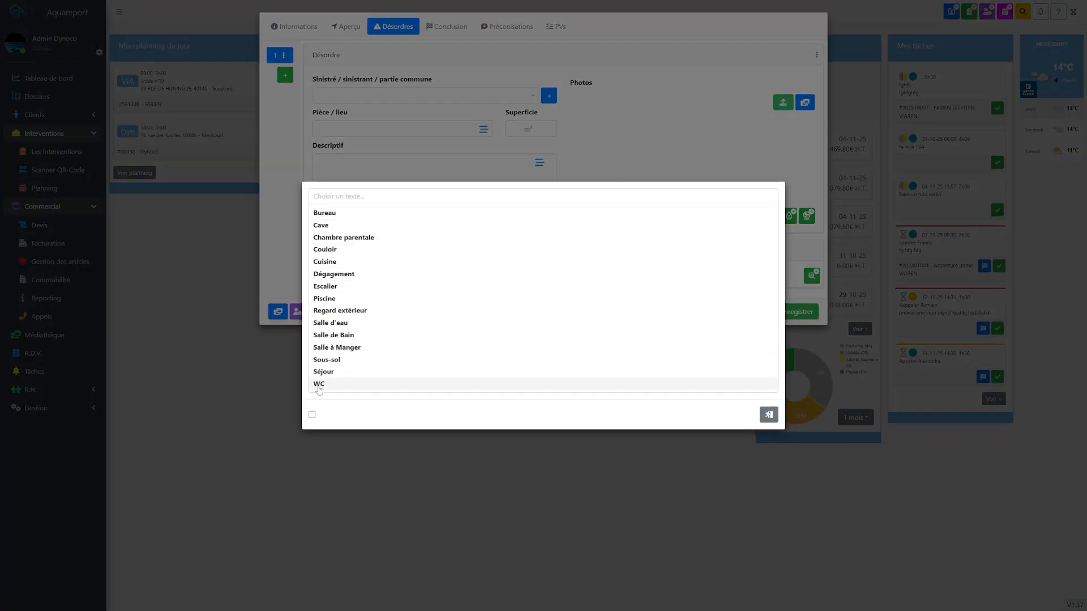
left_click(312, 417)
left_click(315, 250)
left_click(315, 286)
left_click(316, 311)
left_click(348, 415)
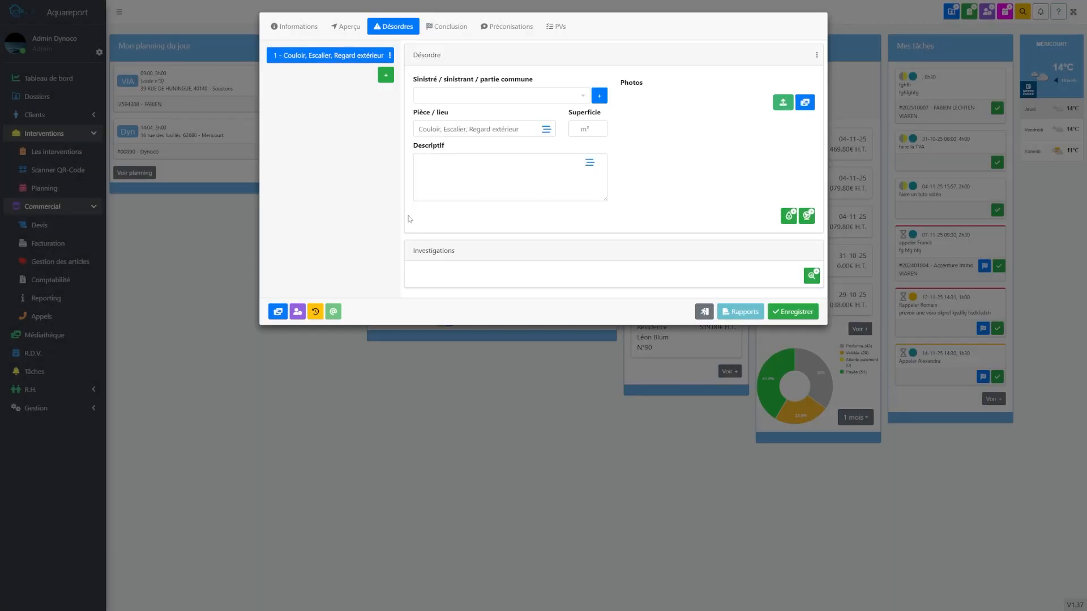
Examine the suggested texts for the disorder's Descriptif, including the 1-Dégradation family, without inserting any
left_click(589, 164)
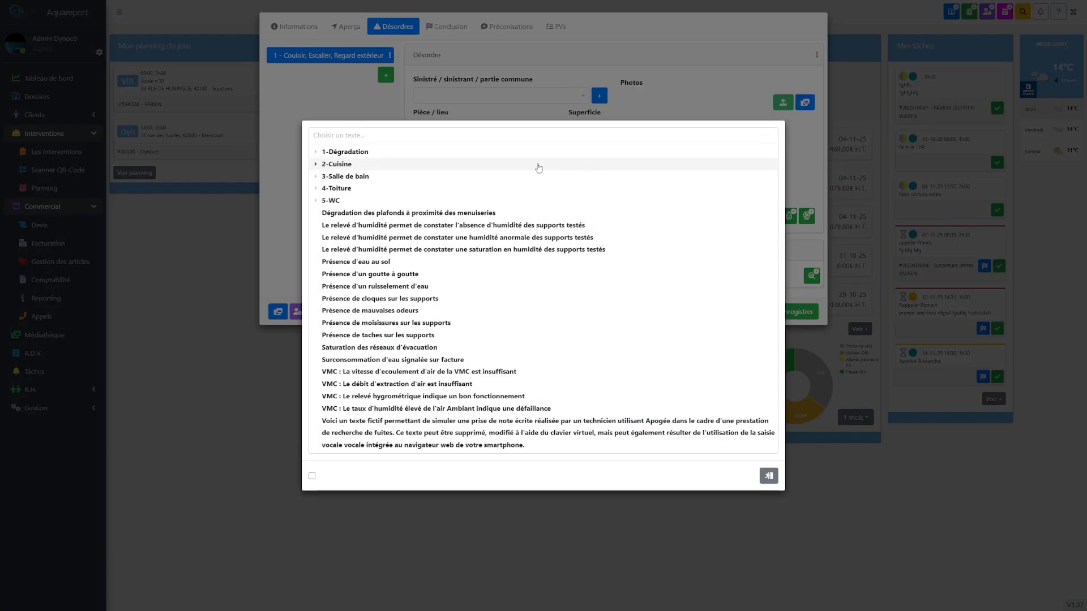
left_click(316, 154)
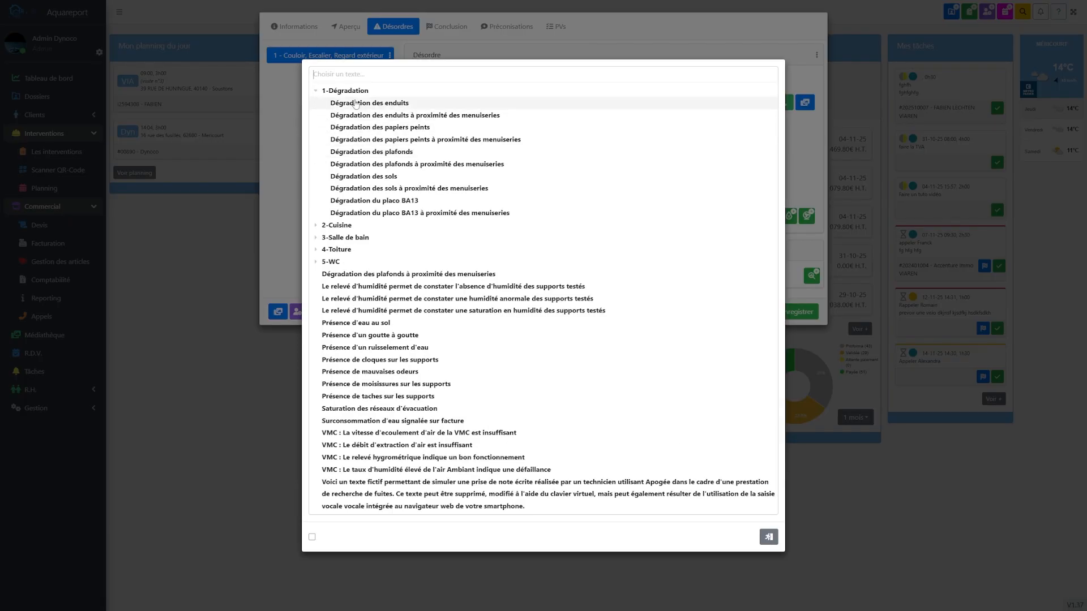
left_click(316, 91)
left_click(317, 101)
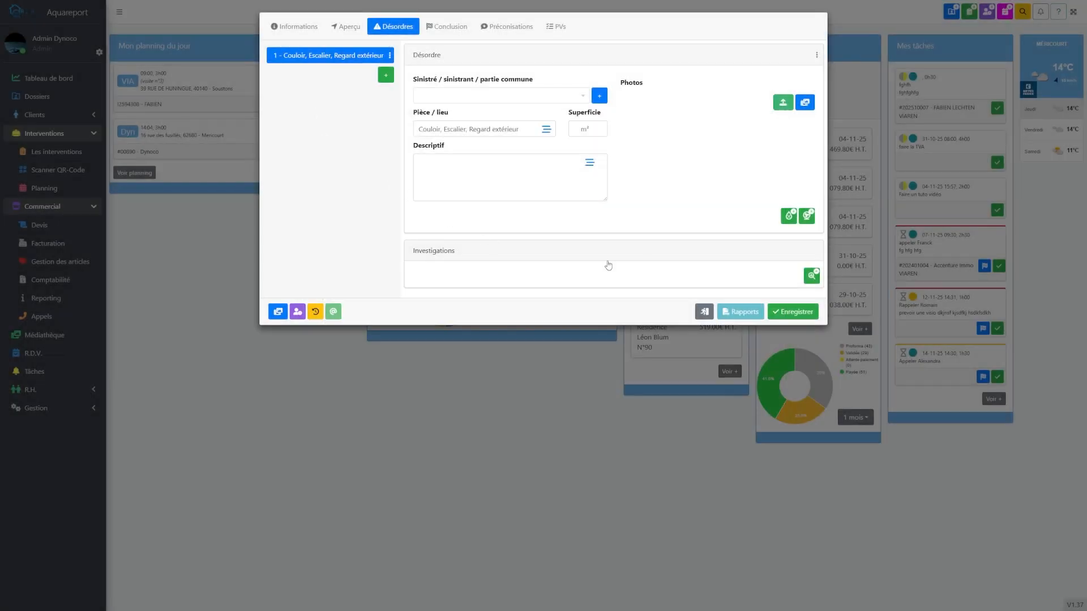
Add an investigation to the disorder and choose Aiguille détectable as its methodology
left_click(812, 276)
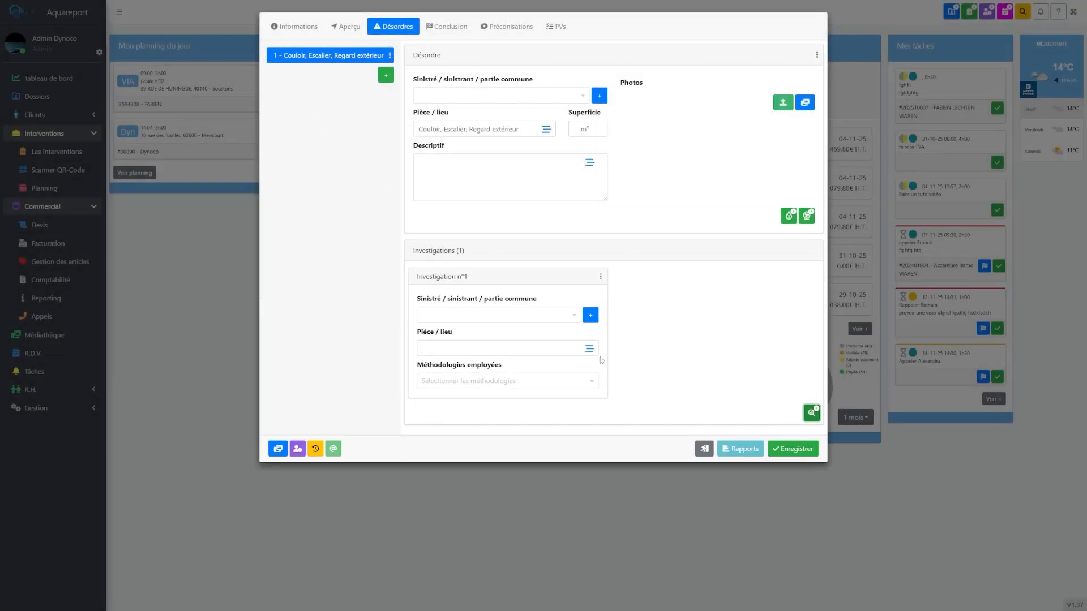
left_click(592, 382)
left_click(513, 255)
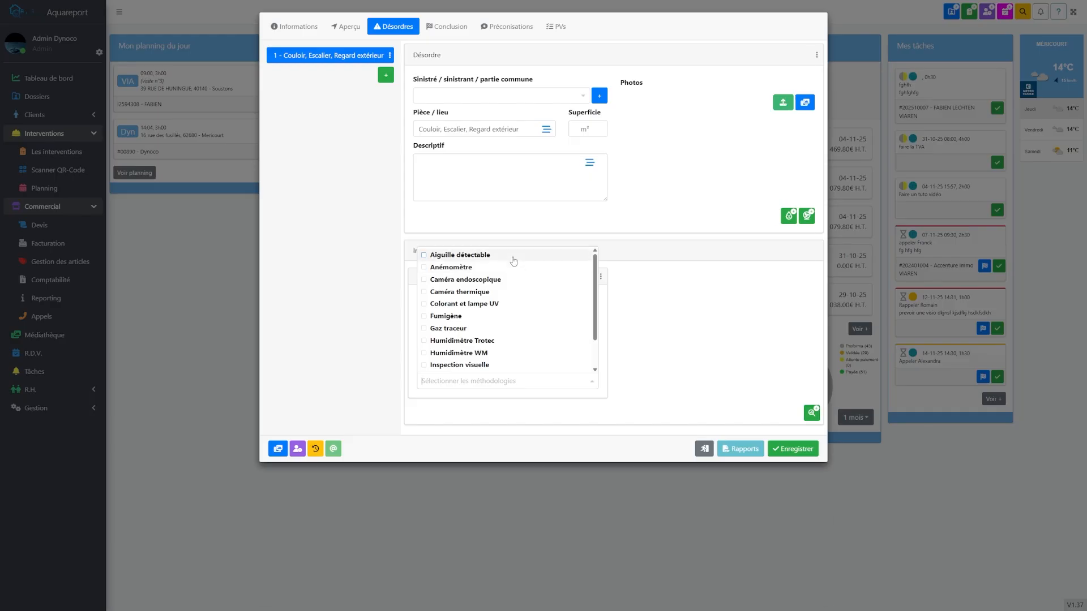
Fill the investigation's Conclusion with suggested texts for endoscopic contrepente, endoscopic aucun désordre and thermal-camera fuite sur le réseau de chauffage, and enlarge the field
left_click(577, 500)
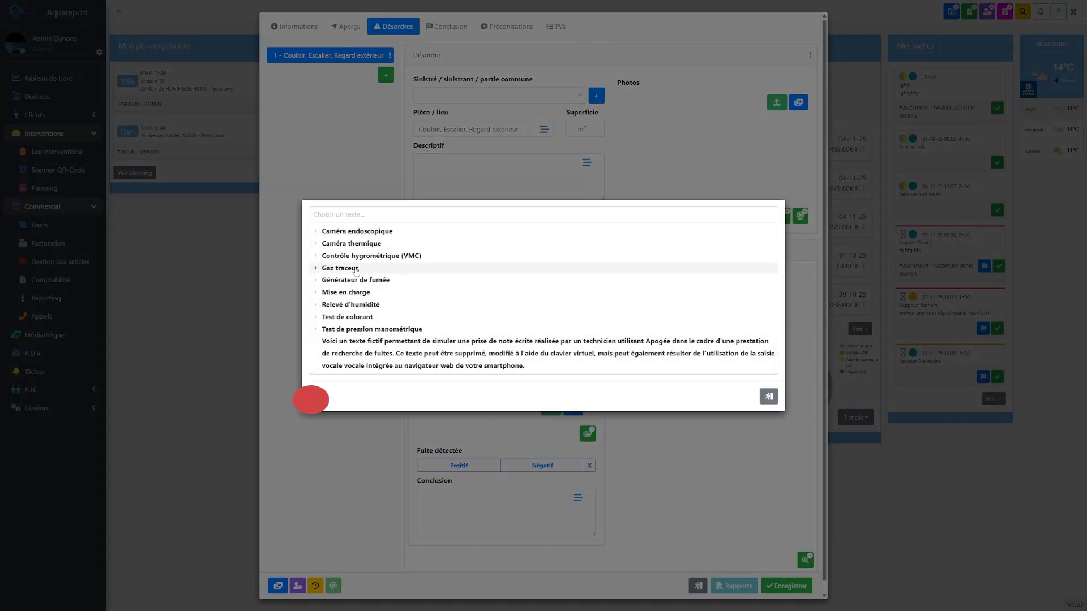
left_click(316, 232)
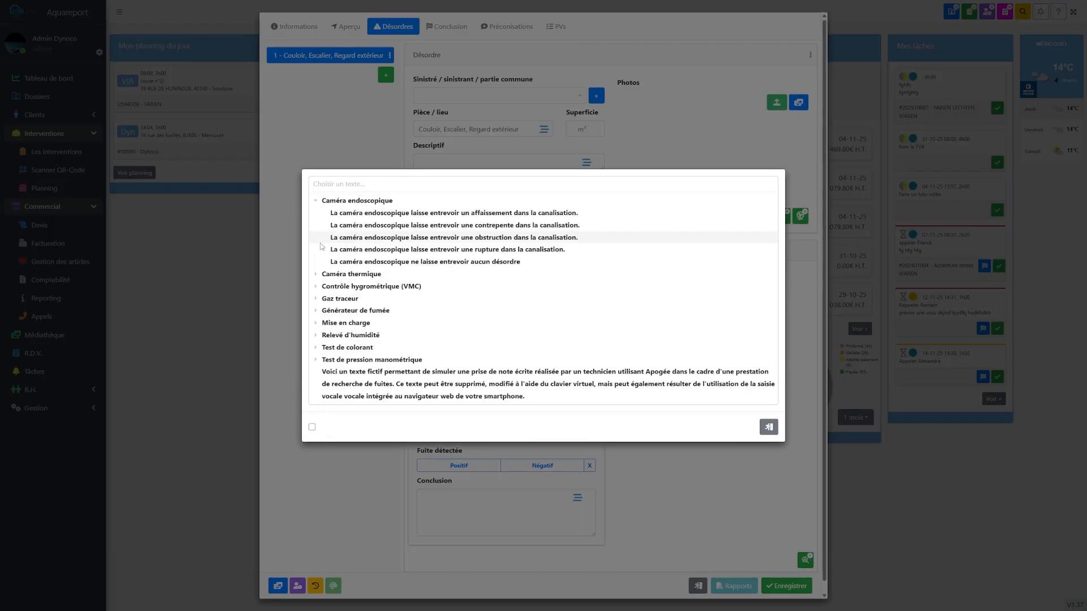
left_click(316, 274)
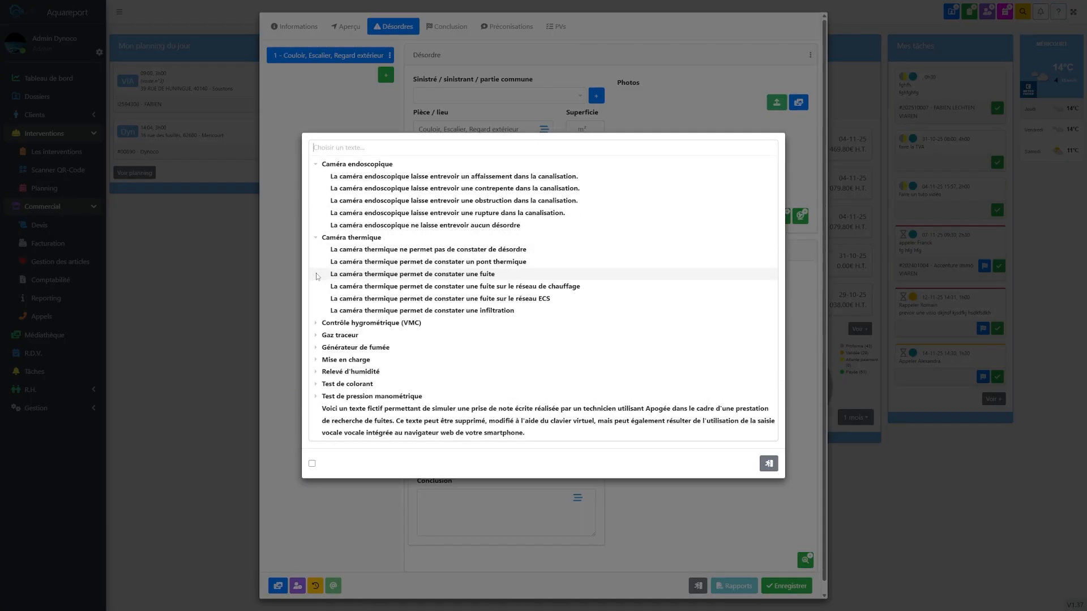
left_click(312, 463)
left_click(332, 188)
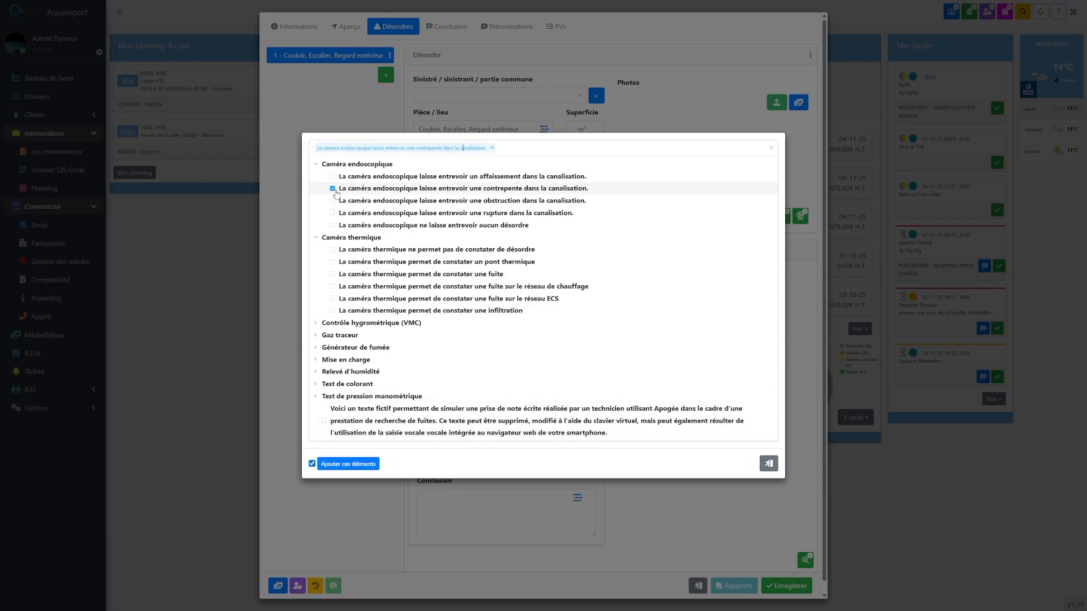
left_click(333, 225)
left_click(332, 286)
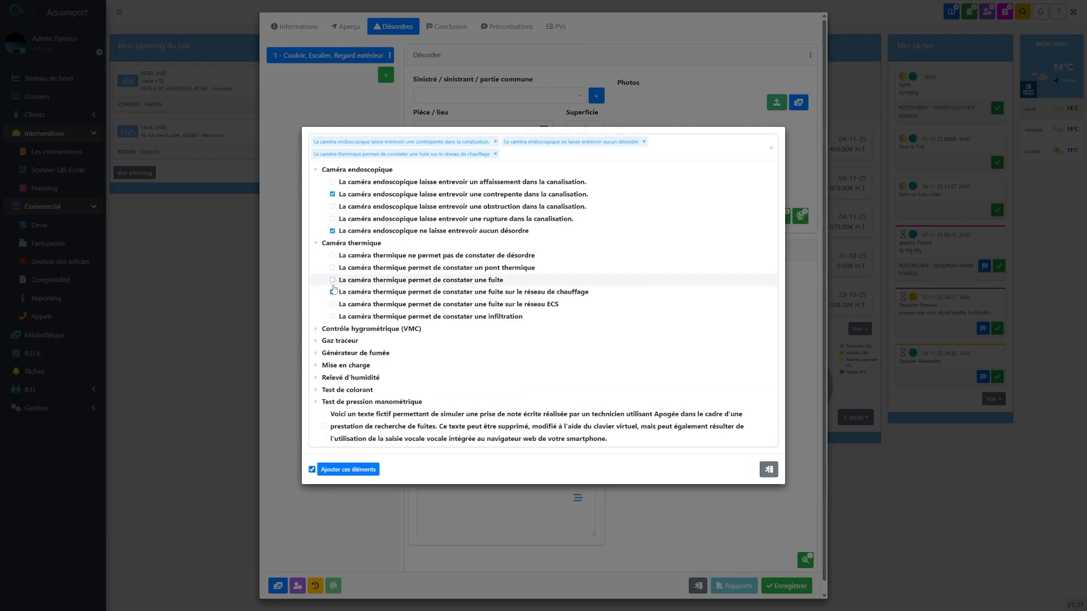
left_click(348, 470)
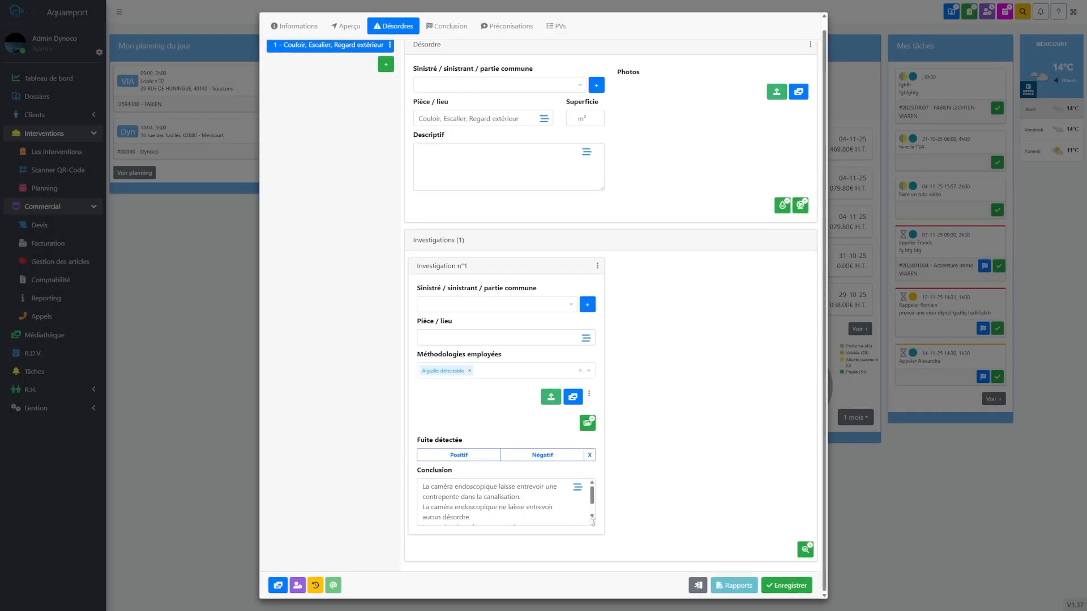
left_click_drag(593, 522, 593, 568)
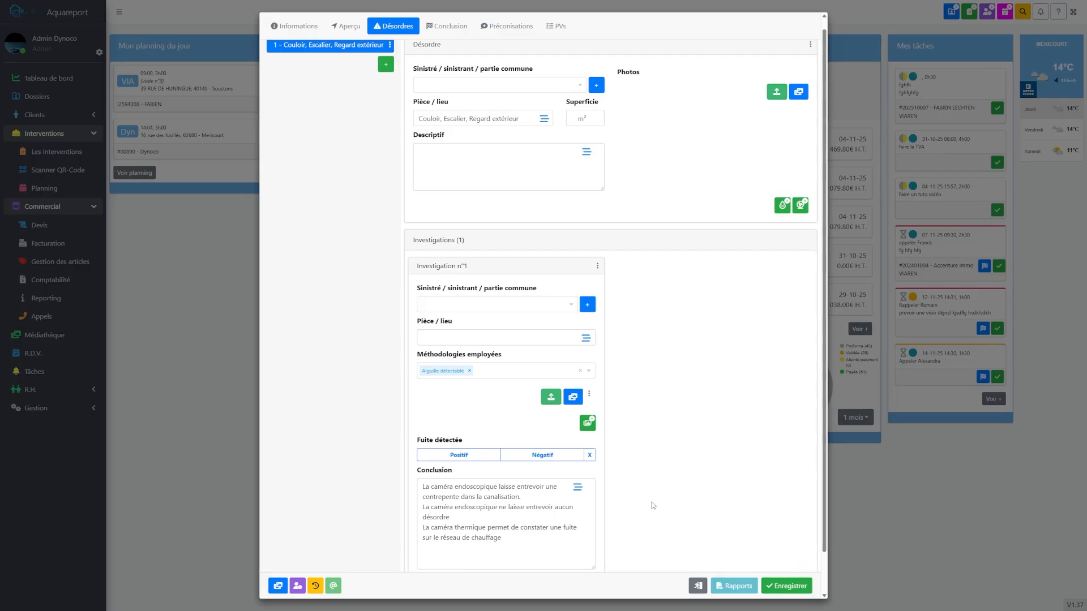
Save the intervention and close it to return to the dashboard
scroll(655, 507, "down", 1)
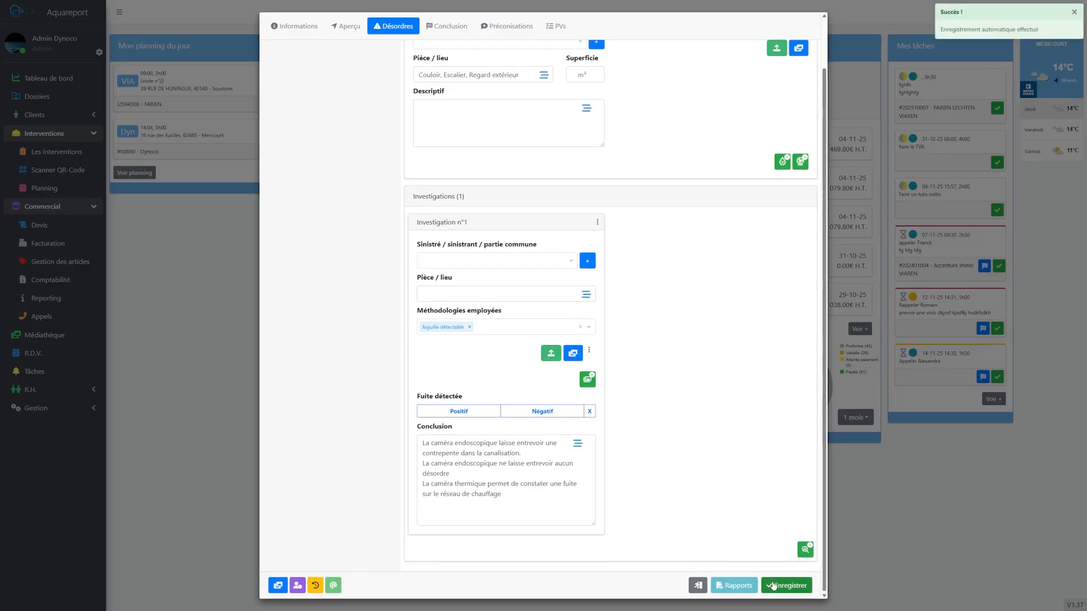
left_click(786, 585)
left_click(710, 578)
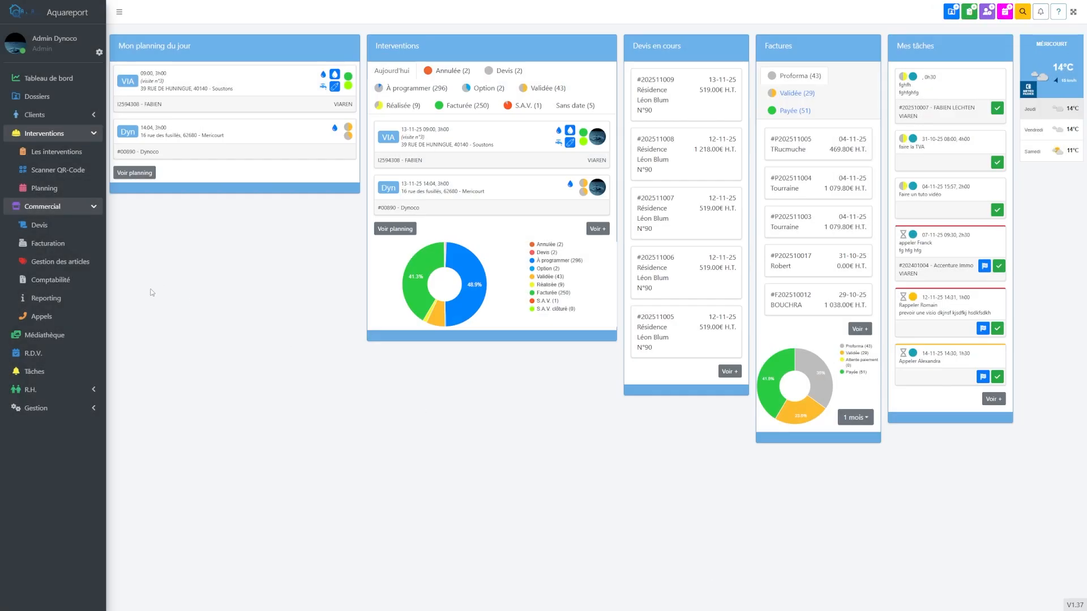
Open list management and display the Suggestions de saisies used for Constatations
left_click(47, 412)
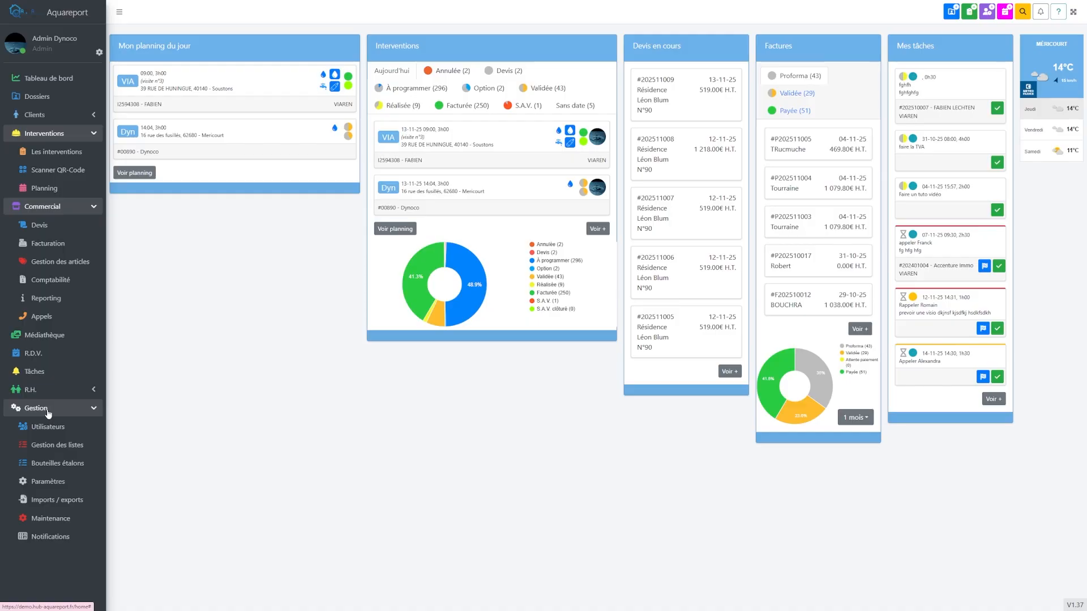
left_click(52, 450)
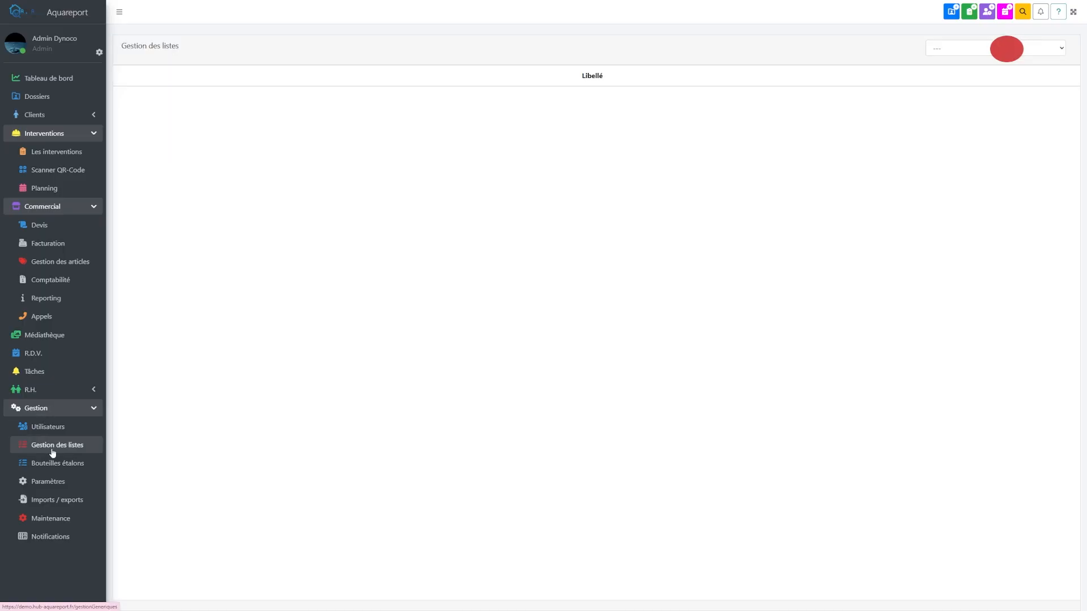
left_click(1007, 48)
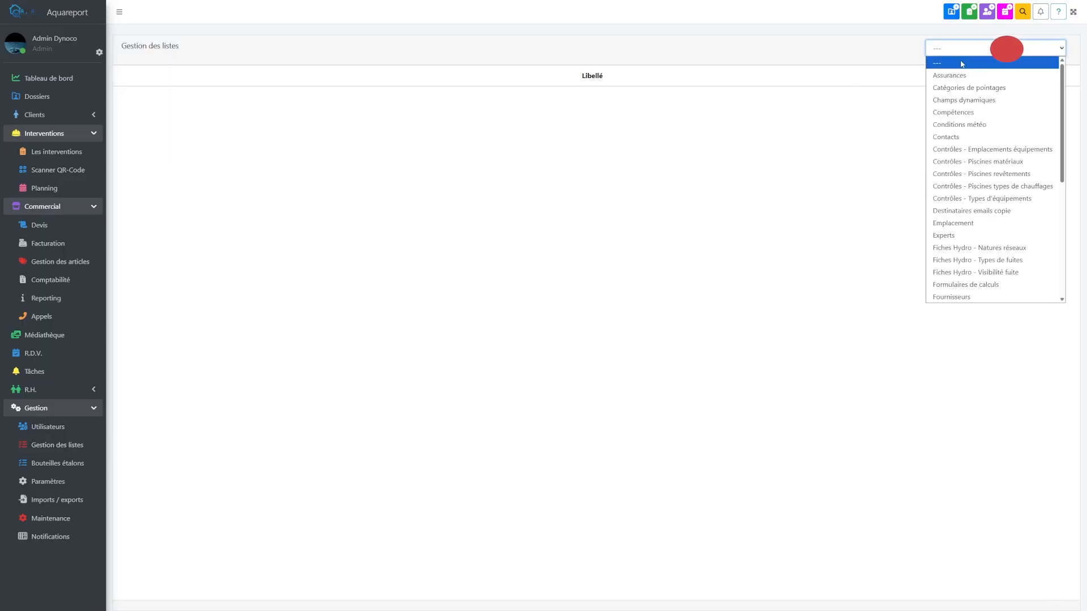
scroll(973, 170, "down", 5)
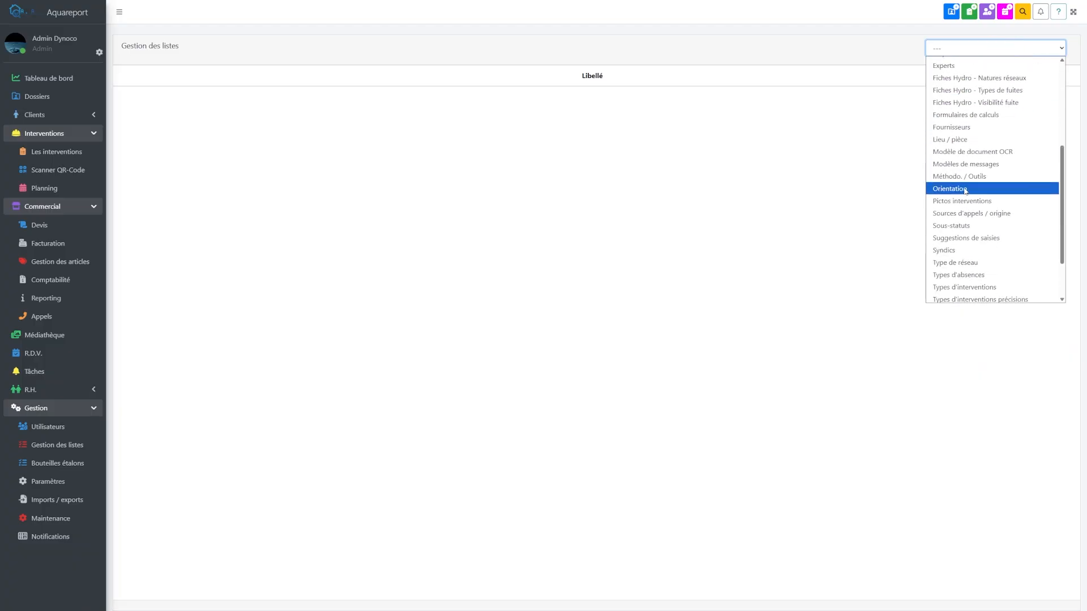
left_click(985, 240)
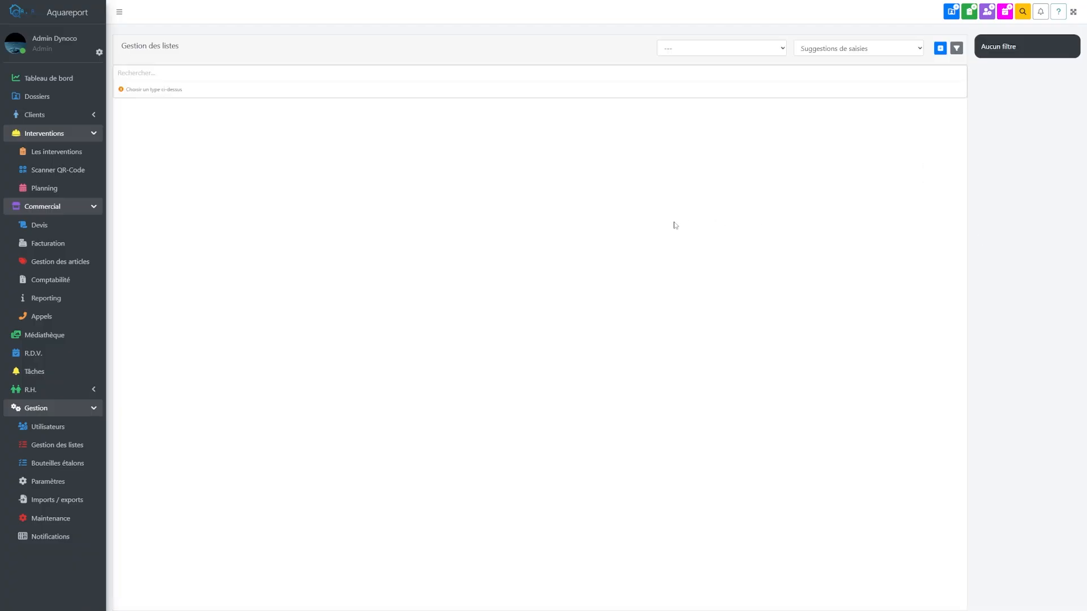
left_click(782, 50)
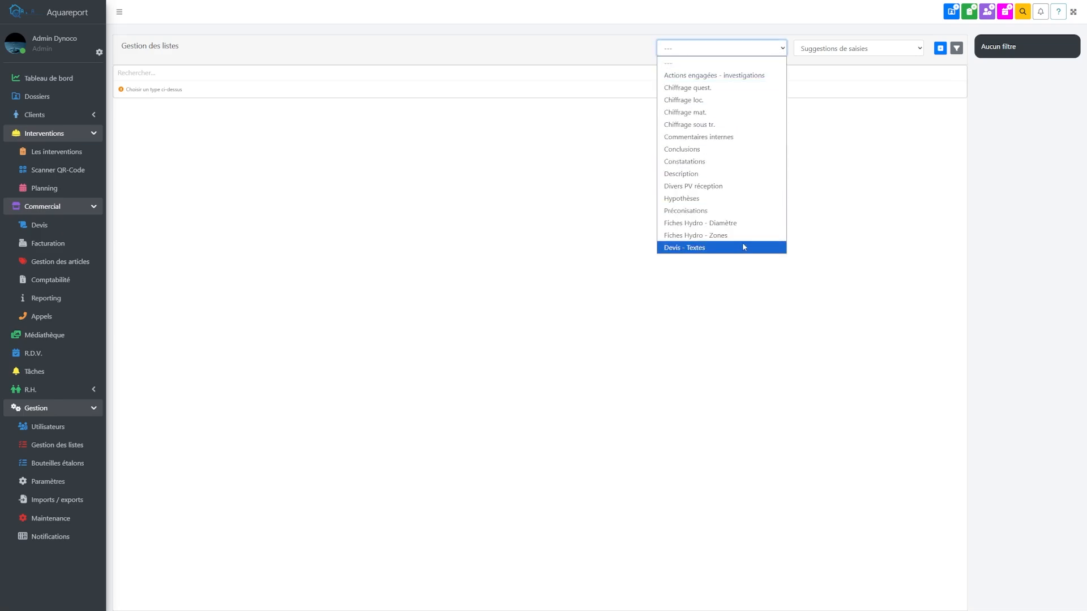
left_click(719, 167)
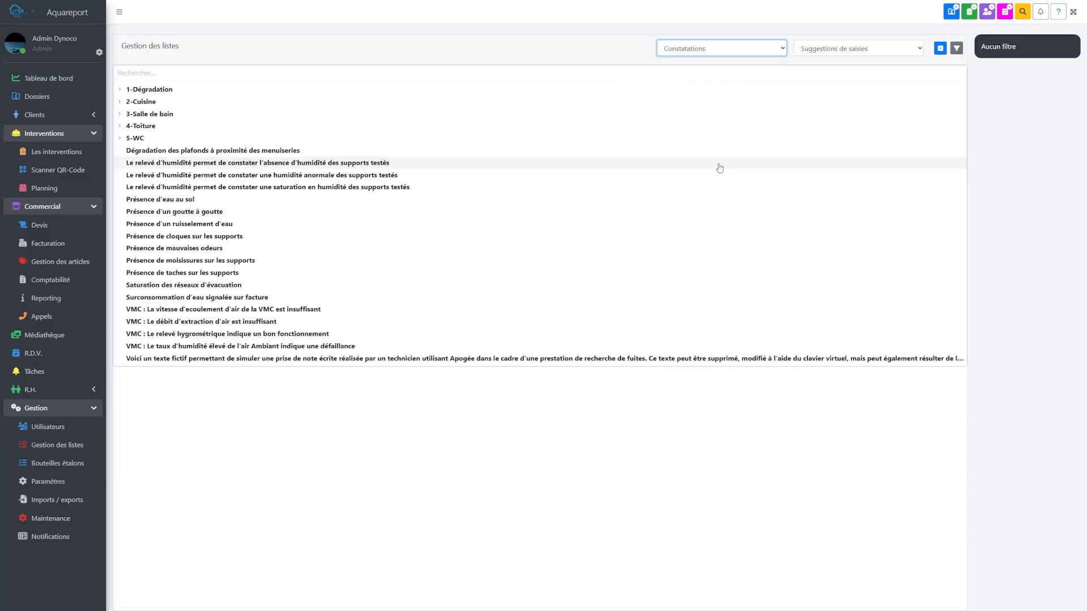
Examine the 1-Dégradation and 2-Cuisine families and the edit forms of the two "Dégradation des enduits" suggestions without changing them
left_click(120, 91)
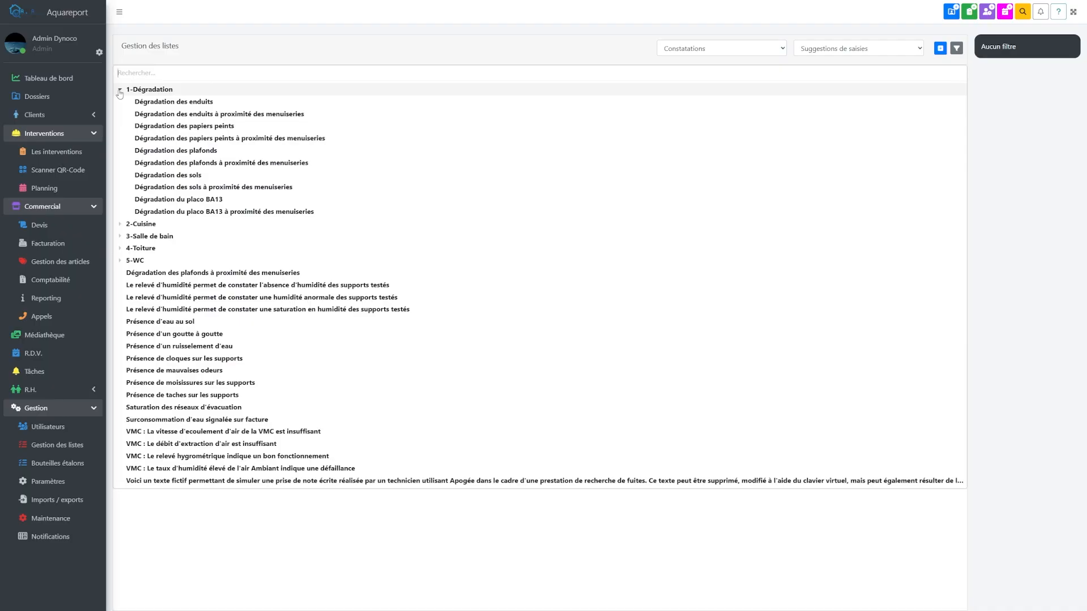
left_click(120, 224)
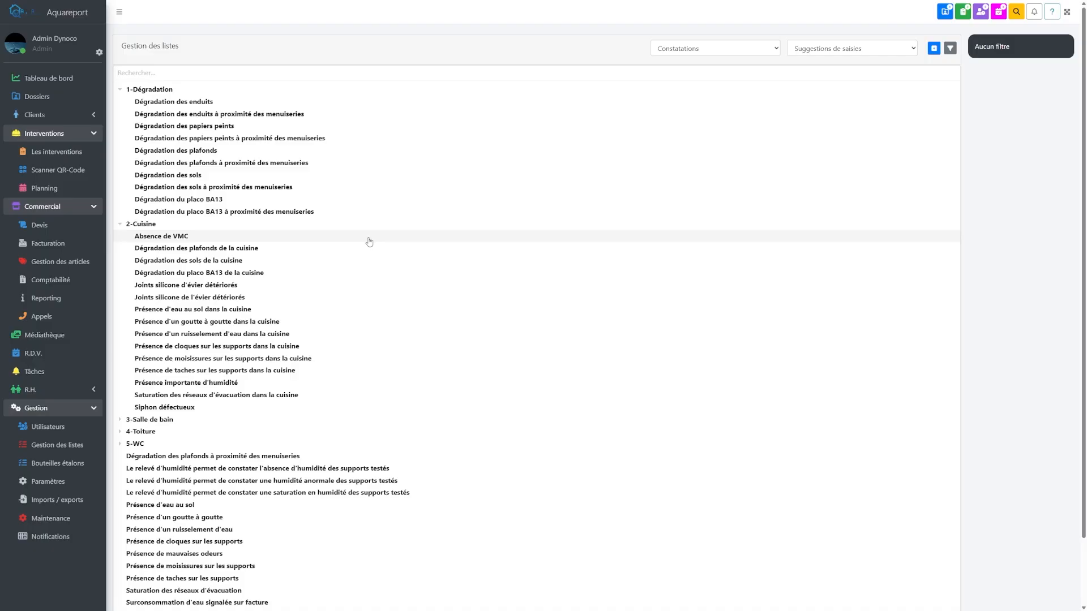
left_click(190, 106)
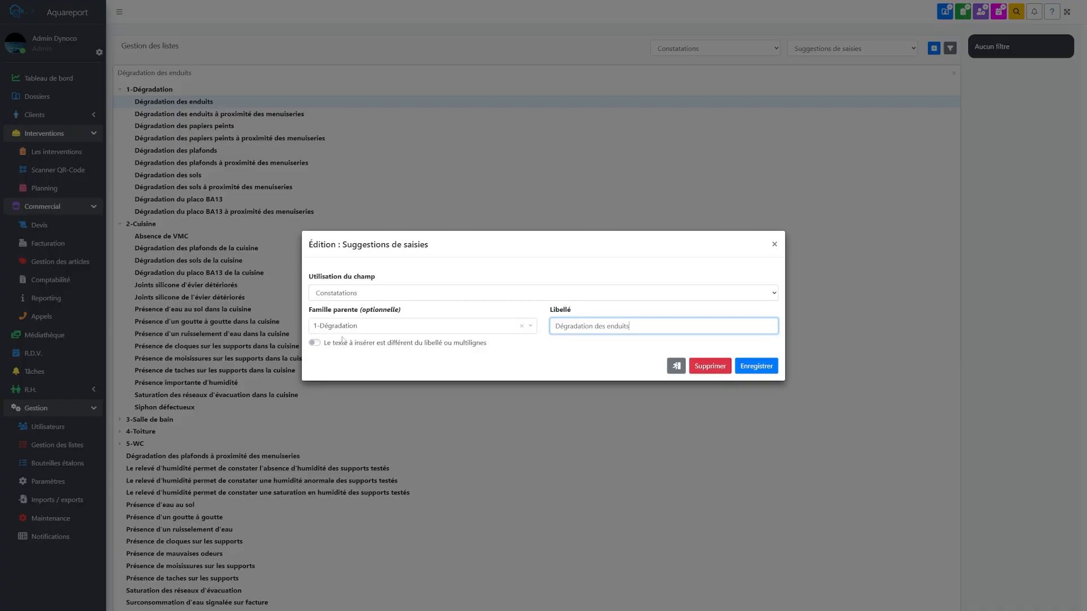
left_click(677, 367)
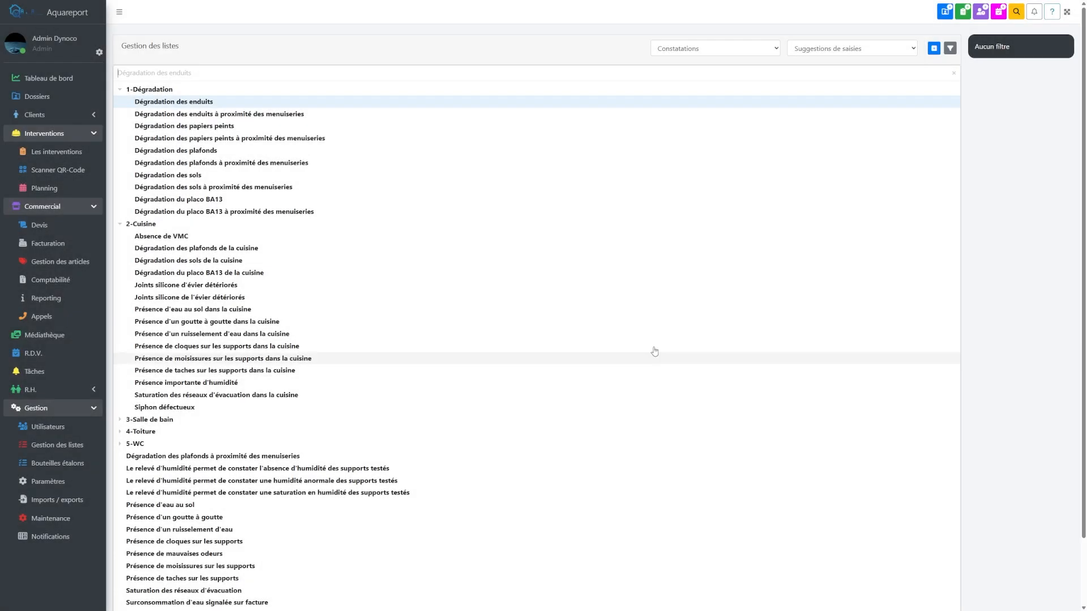
left_click(281, 118)
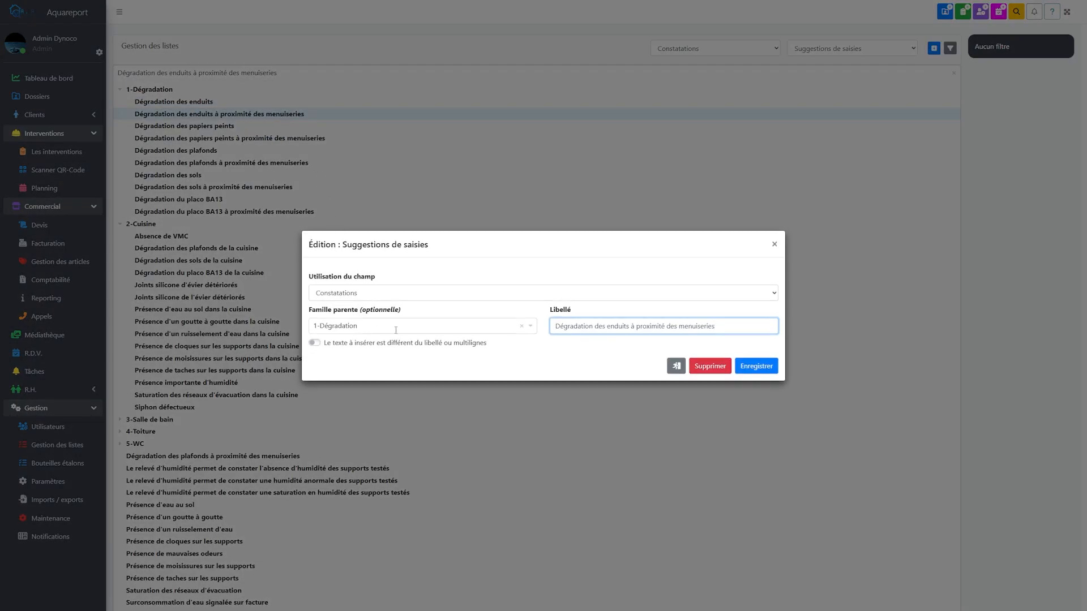
left_click(676, 367)
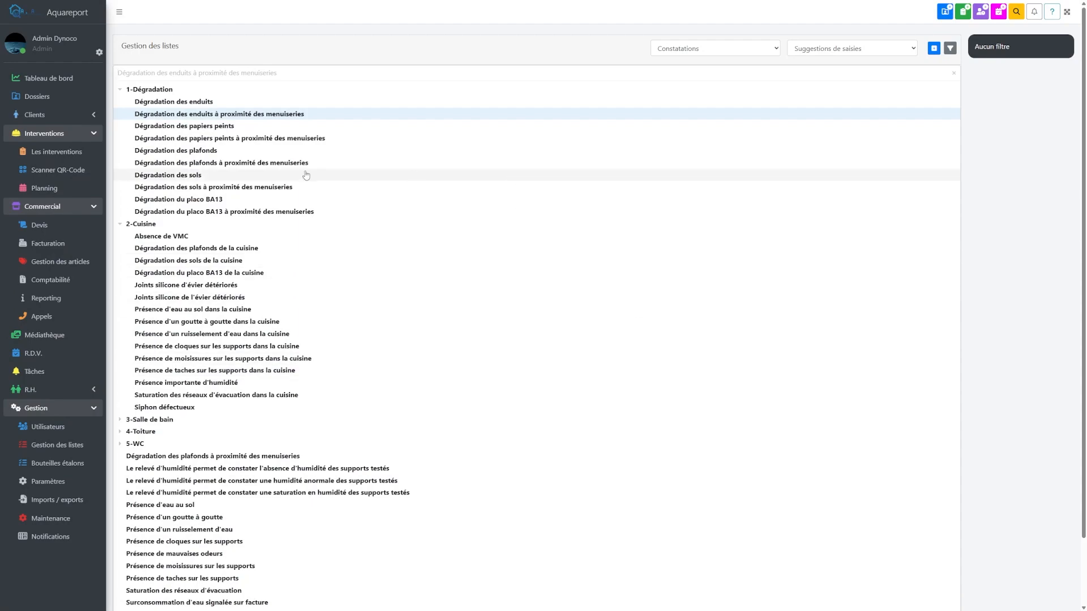
Open the content of the quote titled Exemple BICC from the quotes list
left_click(66, 227)
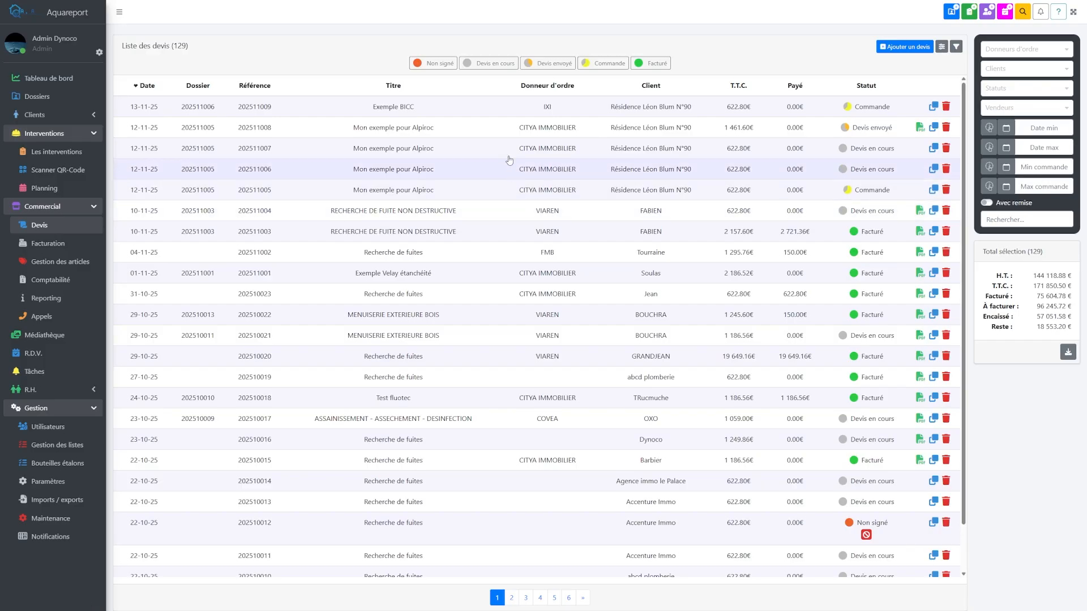
left_click(495, 116)
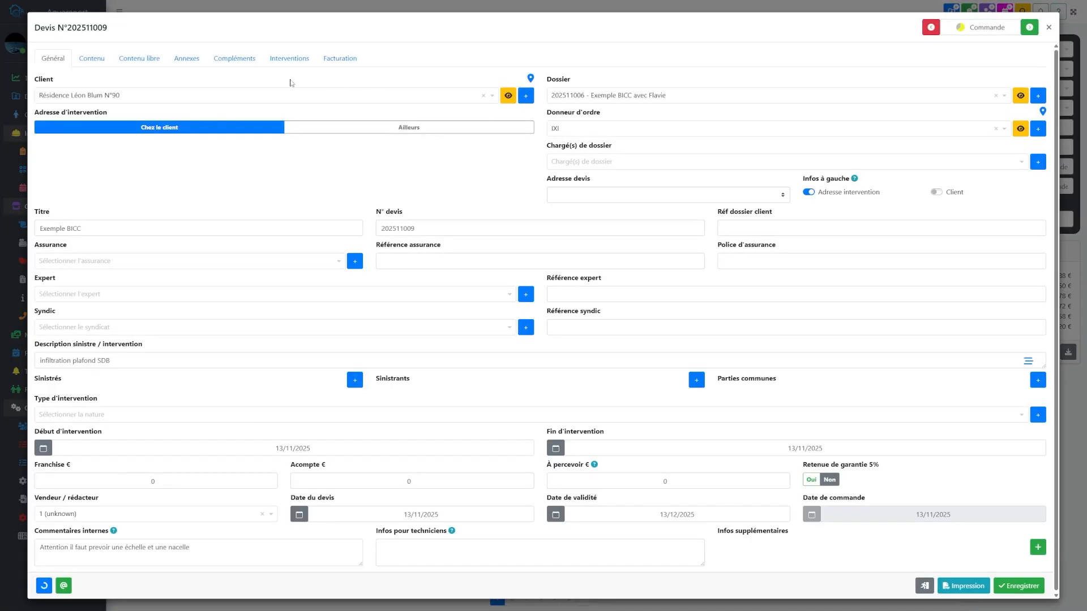
left_click(101, 66)
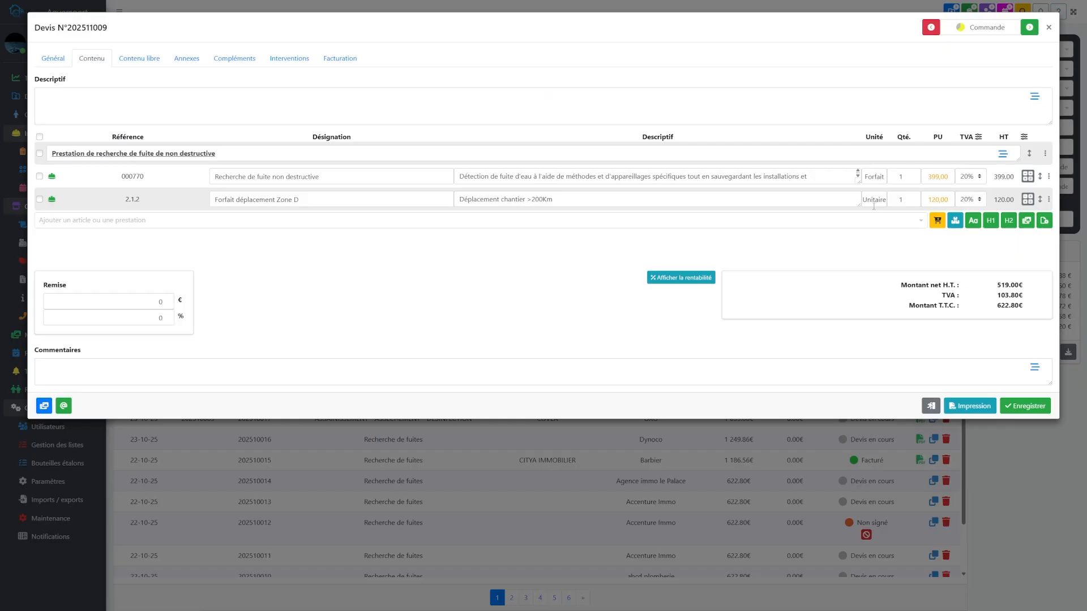
Enlarge the description field of the Forfait déplacement Zone D line and clear its text
left_click_drag(860, 206, 864, 315)
left_click_drag(717, 232, 415, 193)
key("BackSpace")
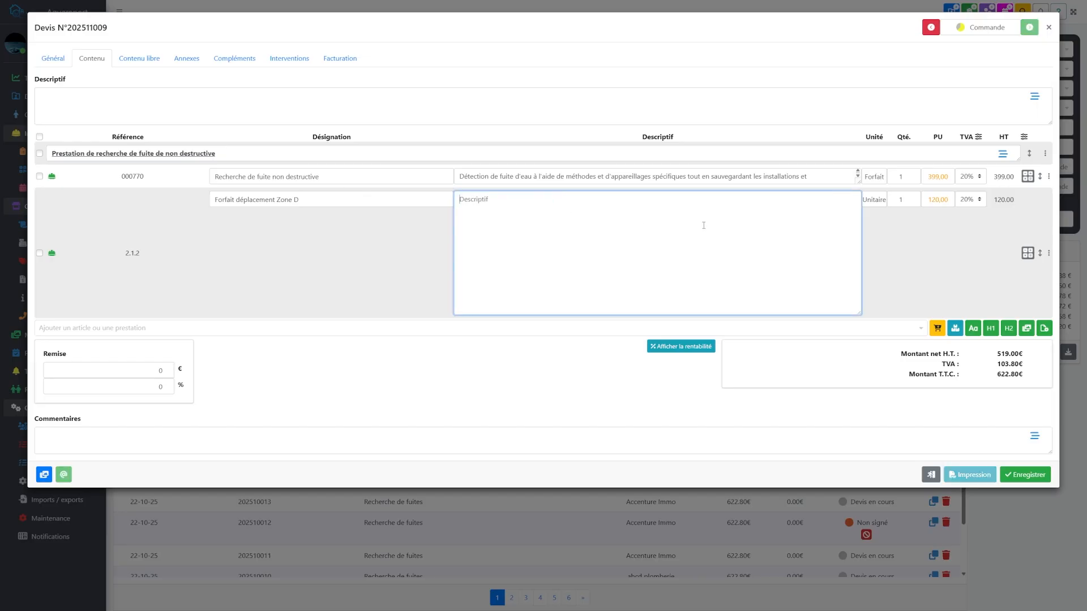
left_click(886, 274)
Enlarge the quote's main Descriptif field, view its predefined text window and close it without inserting anything
left_click_drag(1050, 122, 1050, 227)
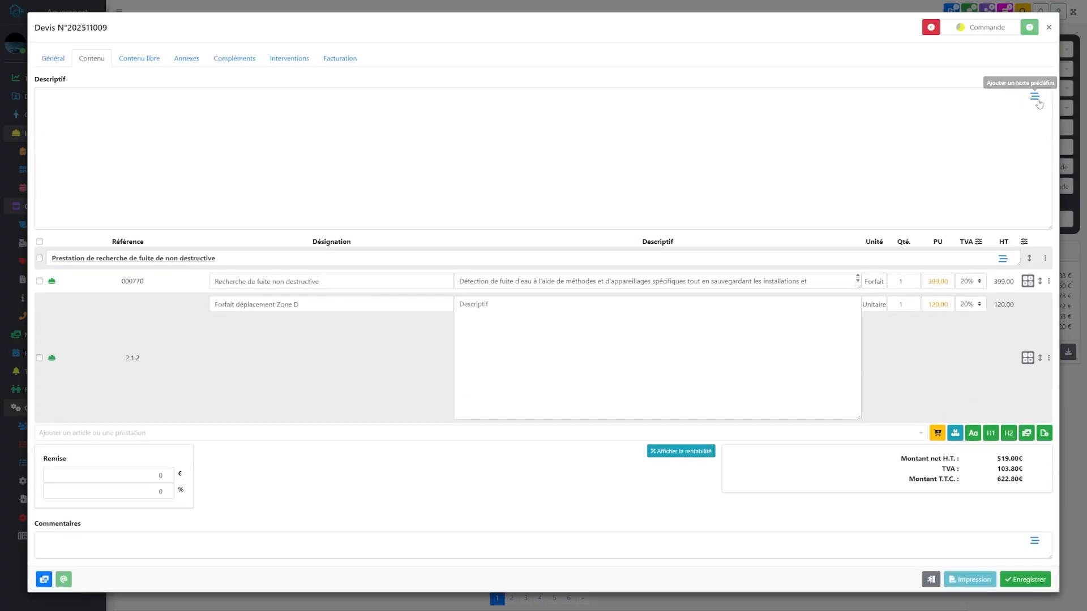
left_click(1035, 100)
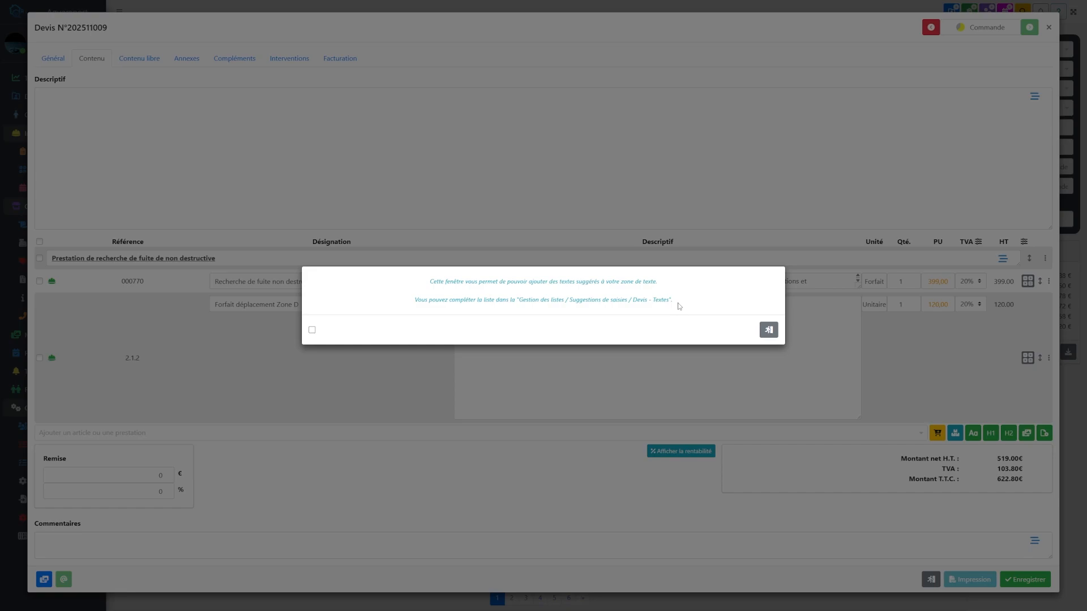
left_click(769, 330)
Add an enlarged text line below the quote items, view its predefined text window, and abandon the quote changes
left_click(973, 433)
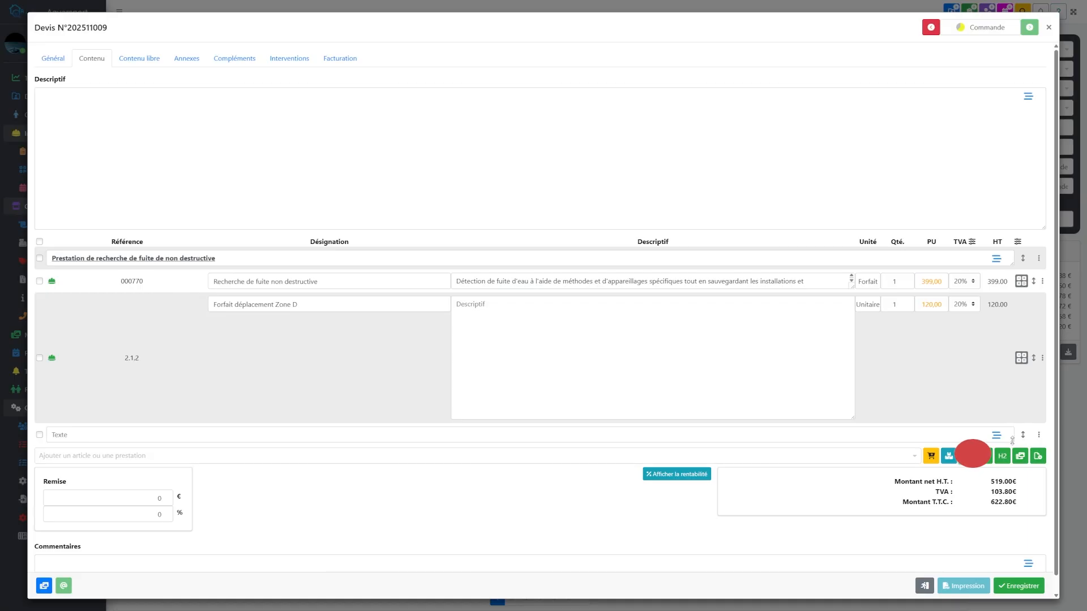
left_click_drag(1011, 441, 1019, 536)
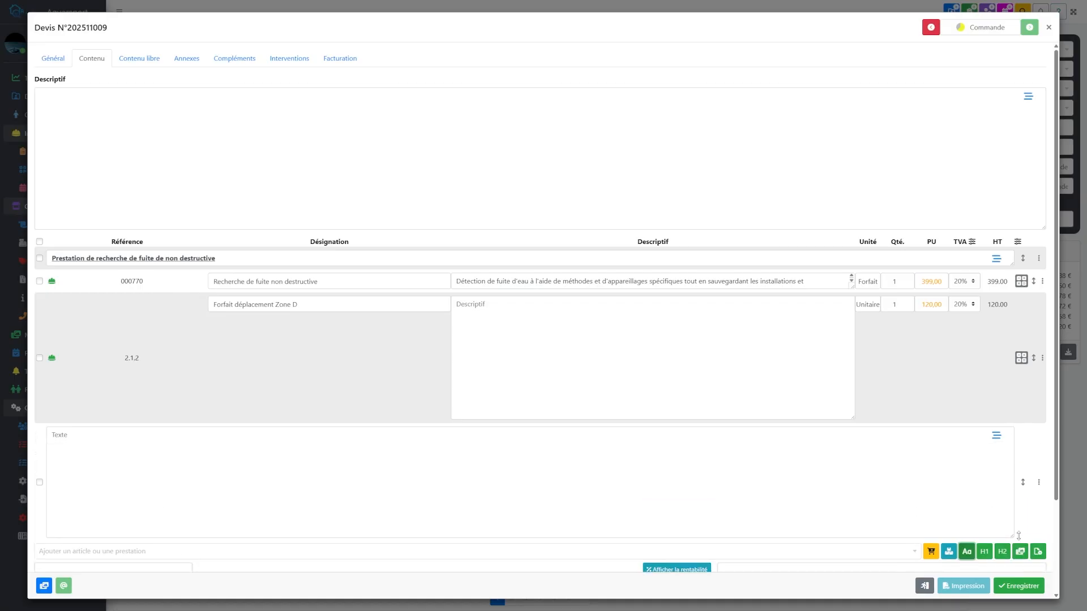
left_click(997, 435)
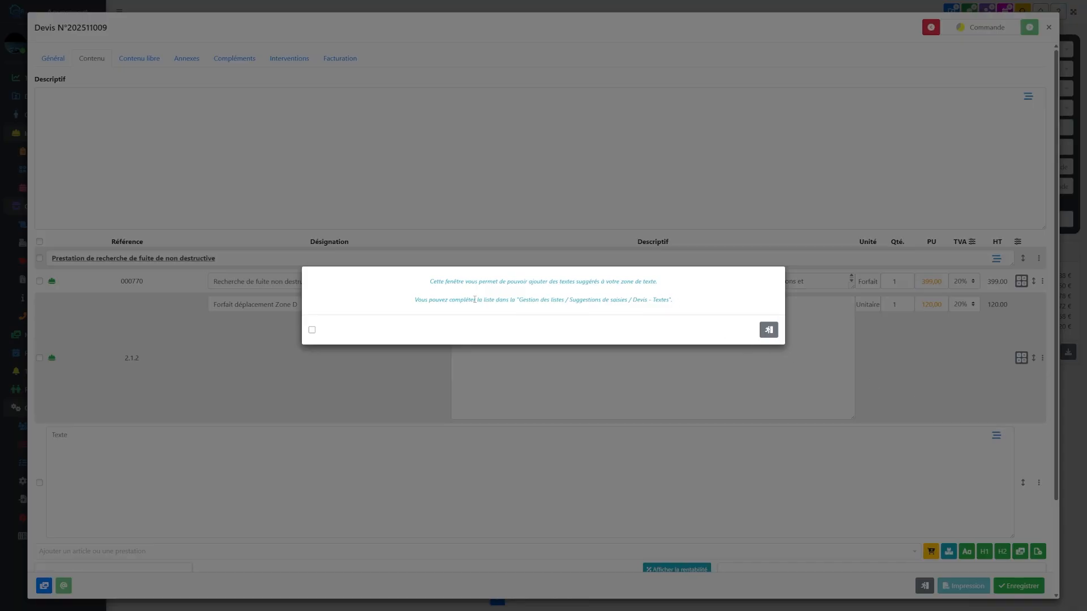
left_click(769, 330)
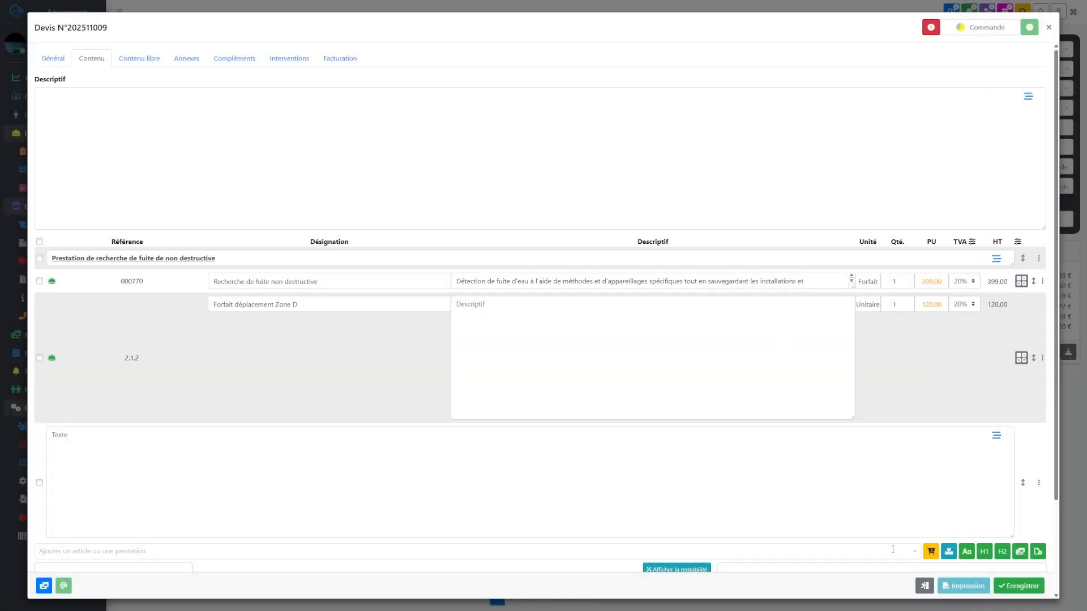
left_click(924, 586)
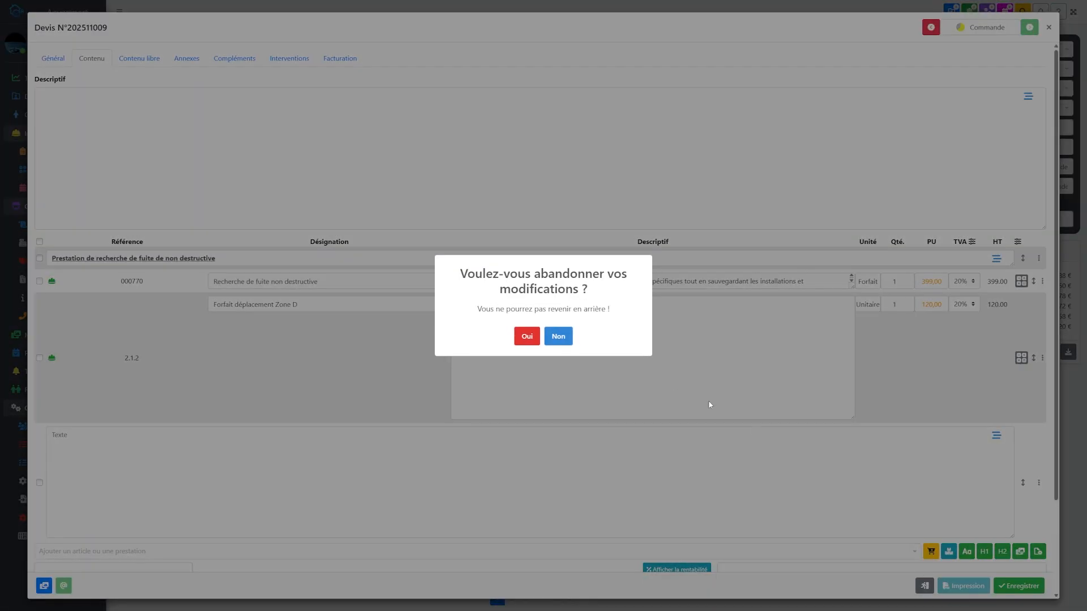
left_click(522, 338)
Open list management and display the Suggestions de saisies used for Devis - Textes
left_click(72, 445)
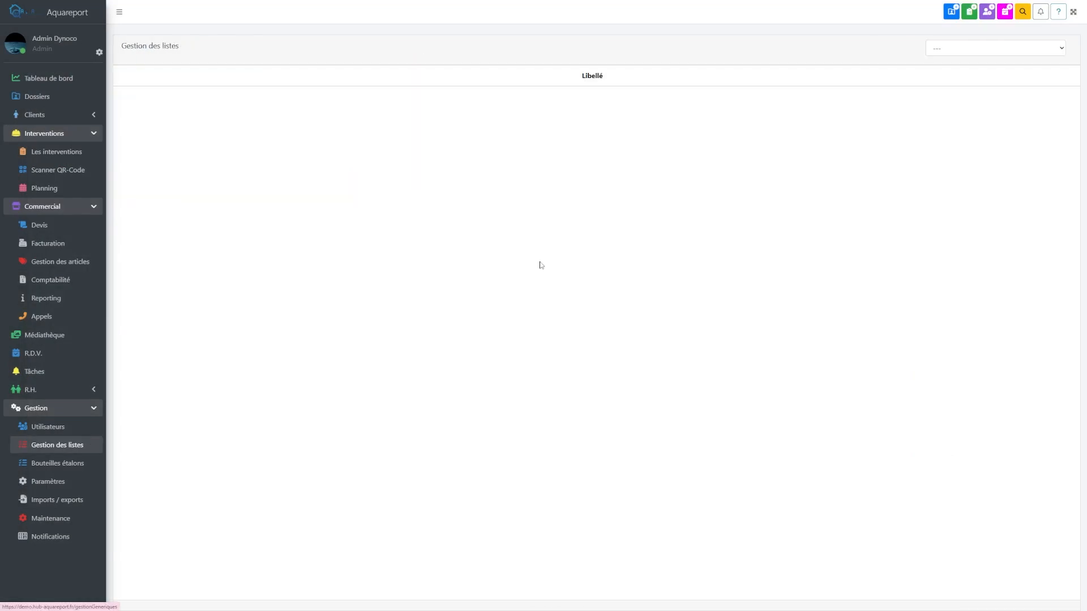
left_click(959, 49)
scroll(1016, 221, "down", 3)
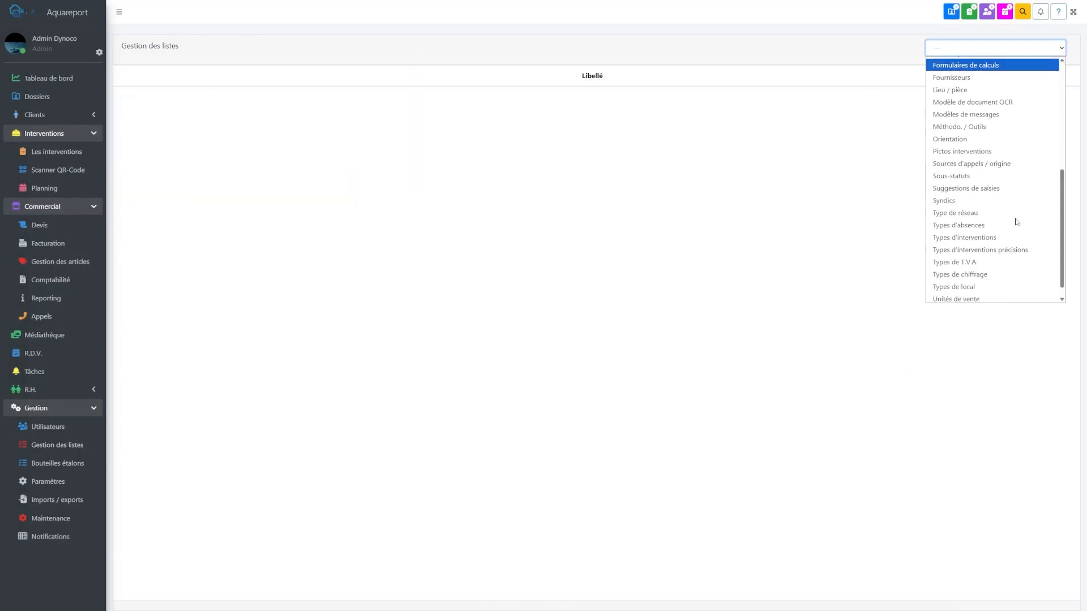
scroll(1017, 222, "down", 1)
left_click(965, 174)
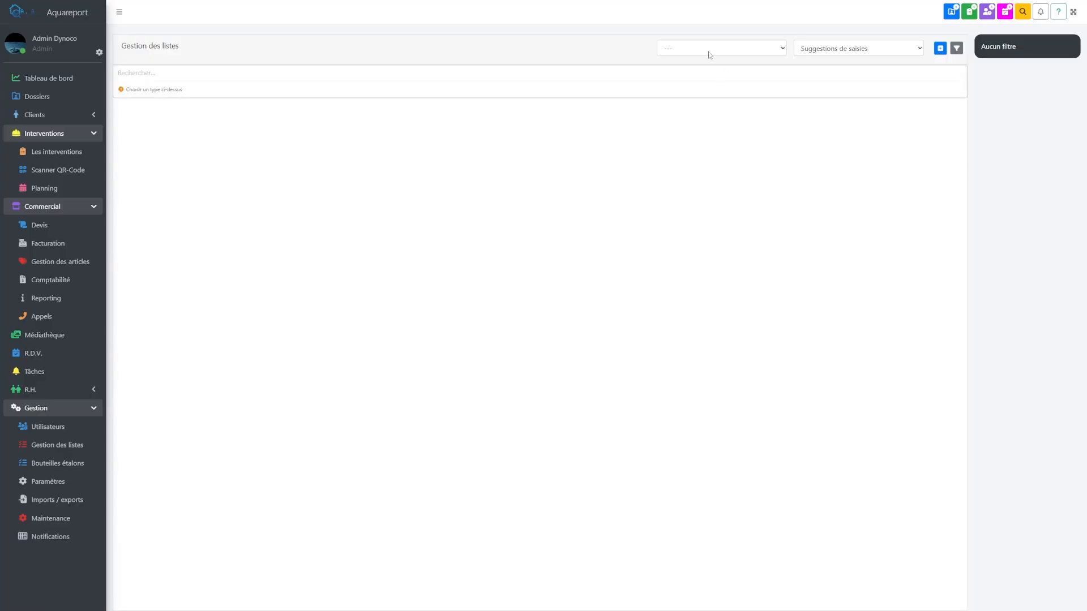
left_click(708, 50)
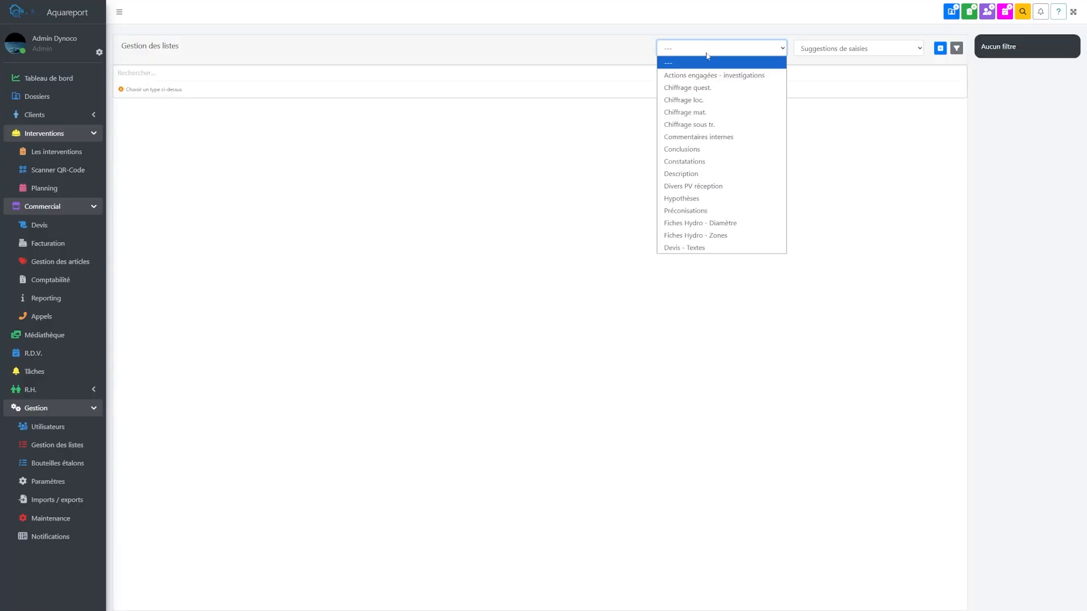
left_click(706, 249)
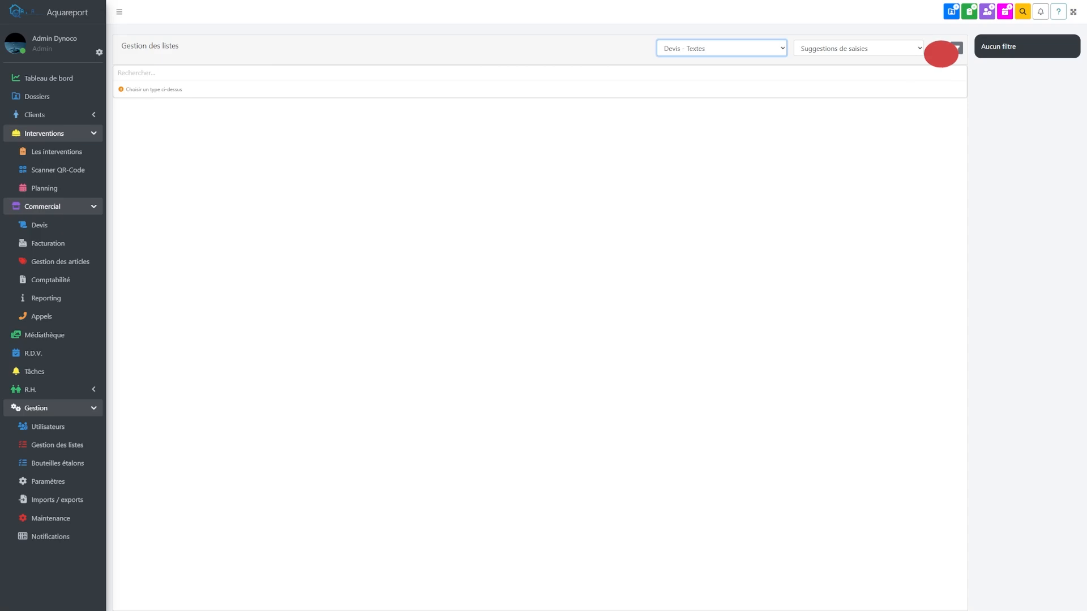
Create two Devis - Textes families labelled "Famille de texte" and "Famille de texte n°2", with no parent family
left_click(941, 48)
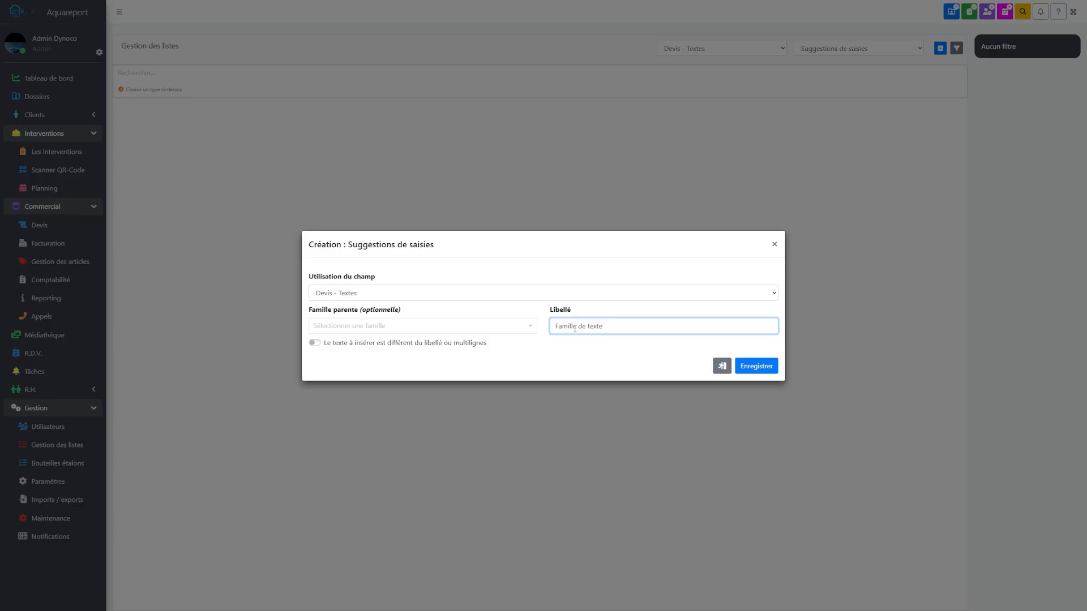
left_click(760, 368)
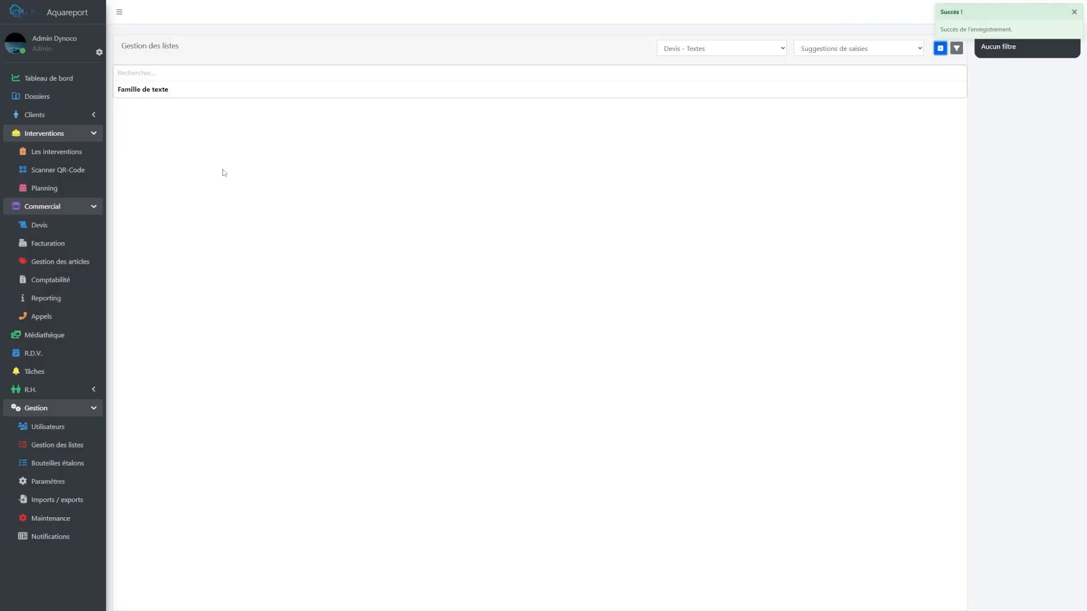
left_click(940, 48)
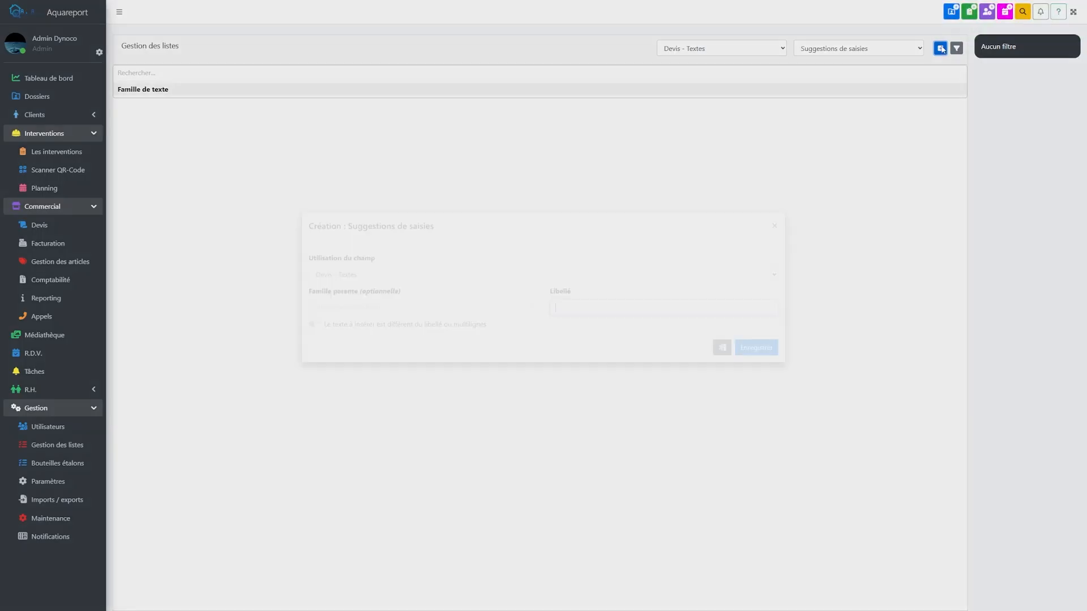
type("Famille de texte n°2")
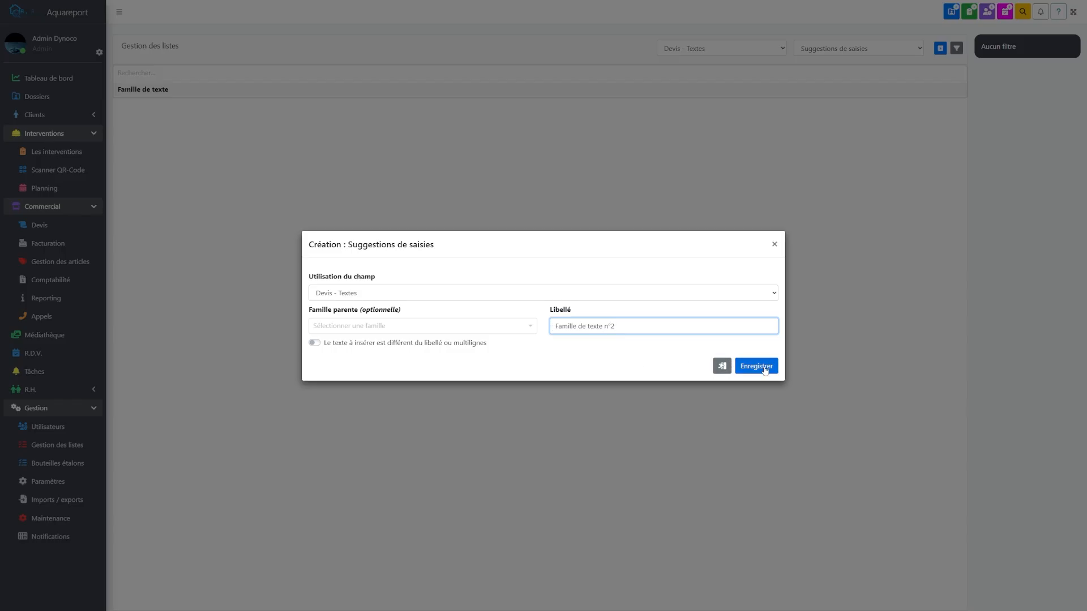
left_click(764, 368)
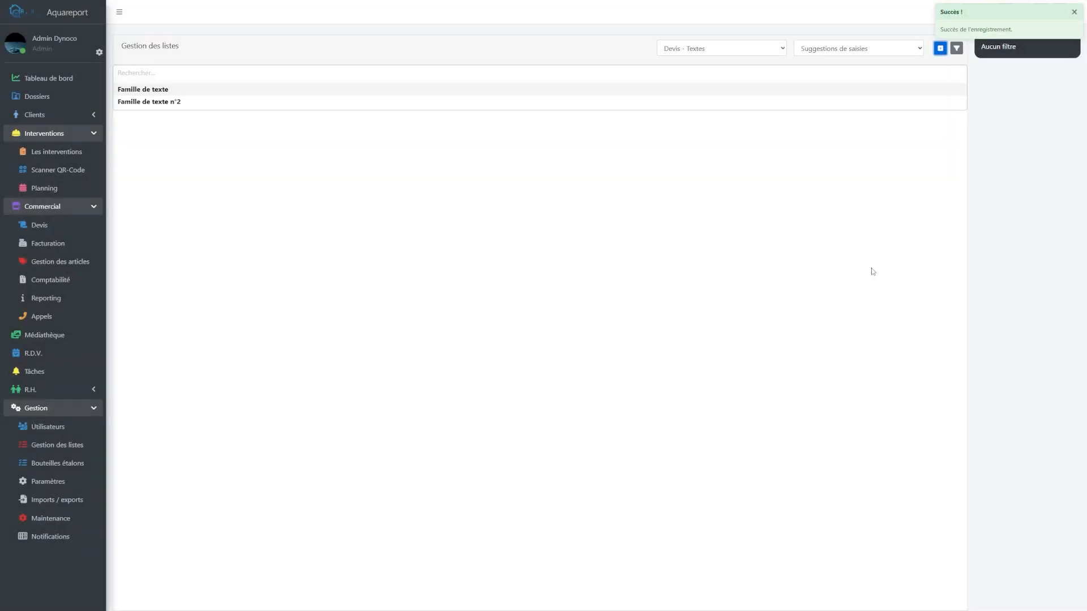
Create the suggestion "Ici mon premier texte" with Famille de texte as its parent family
left_click(939, 50)
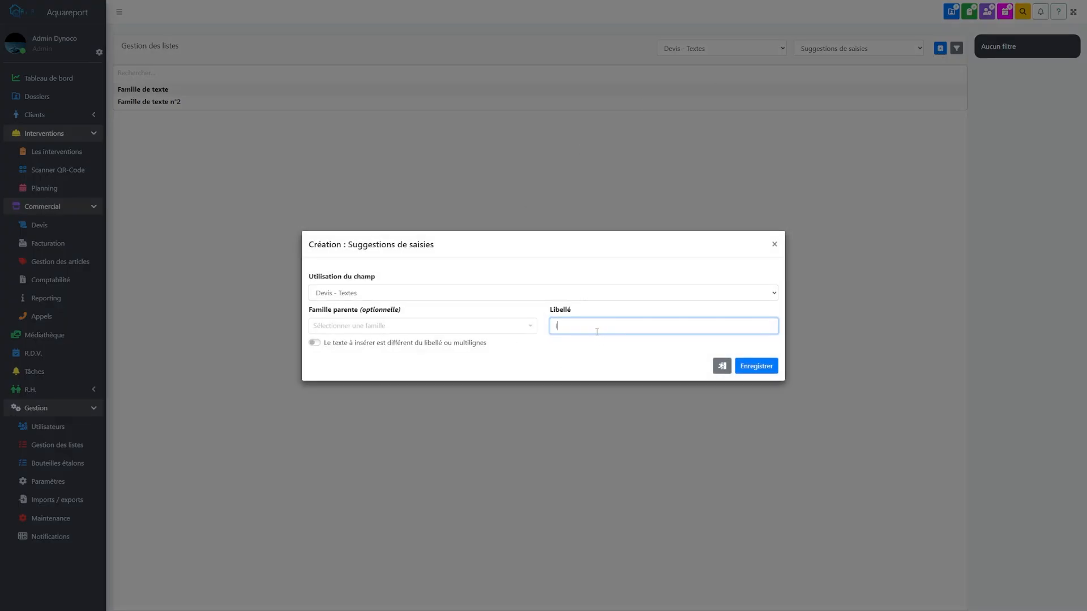
type("Ici mon p")
type("remier texte")
left_click(529, 332)
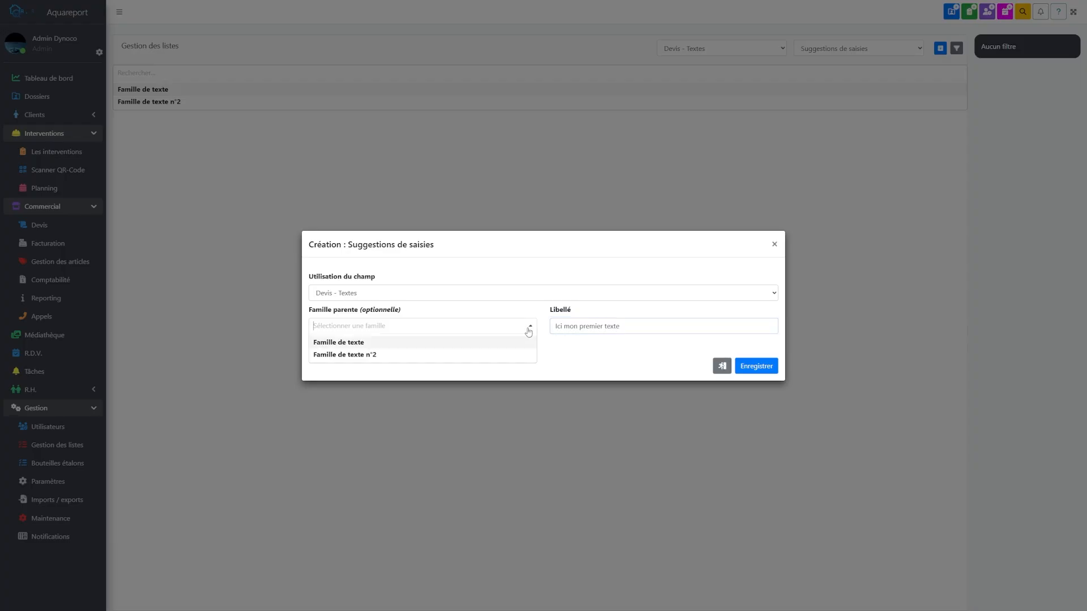
left_click(339, 344)
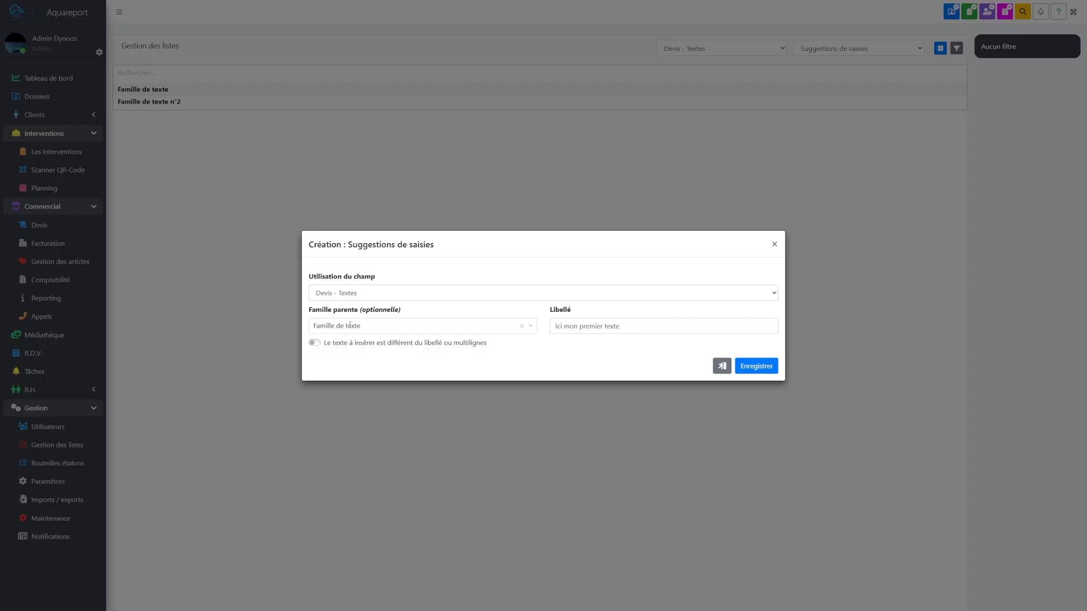
left_click(758, 366)
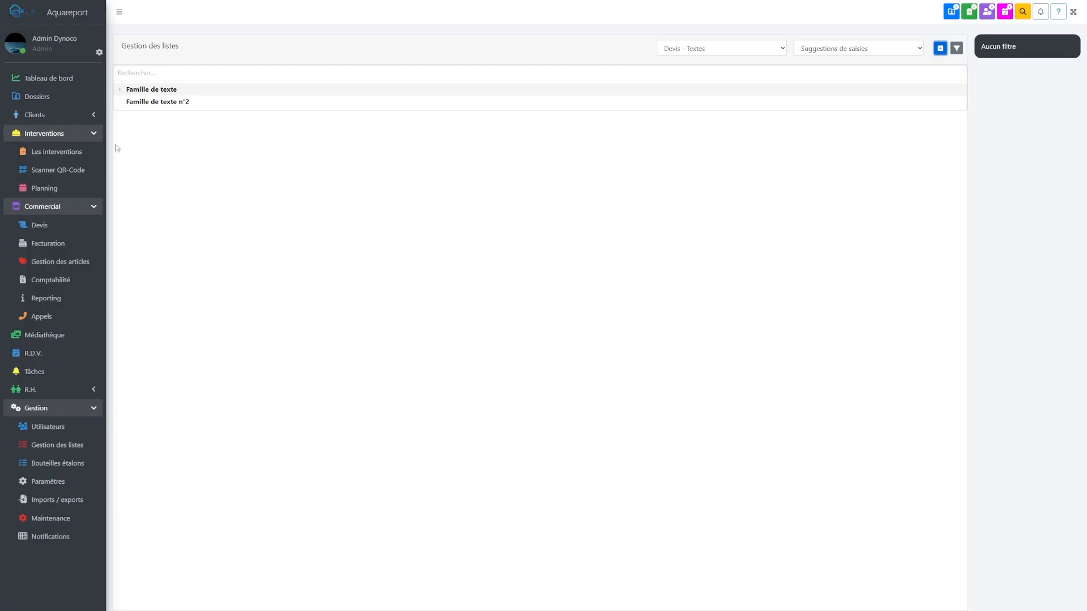
Expand Famille de texte to view its entries, and look at the family's edit form without changing it
left_click(122, 91)
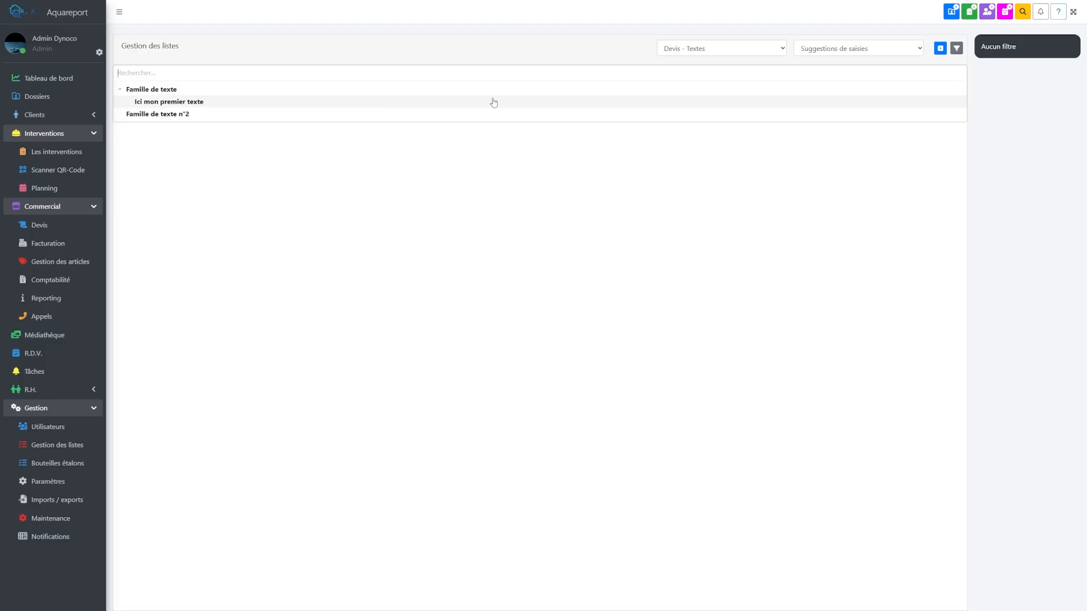
left_click(221, 92)
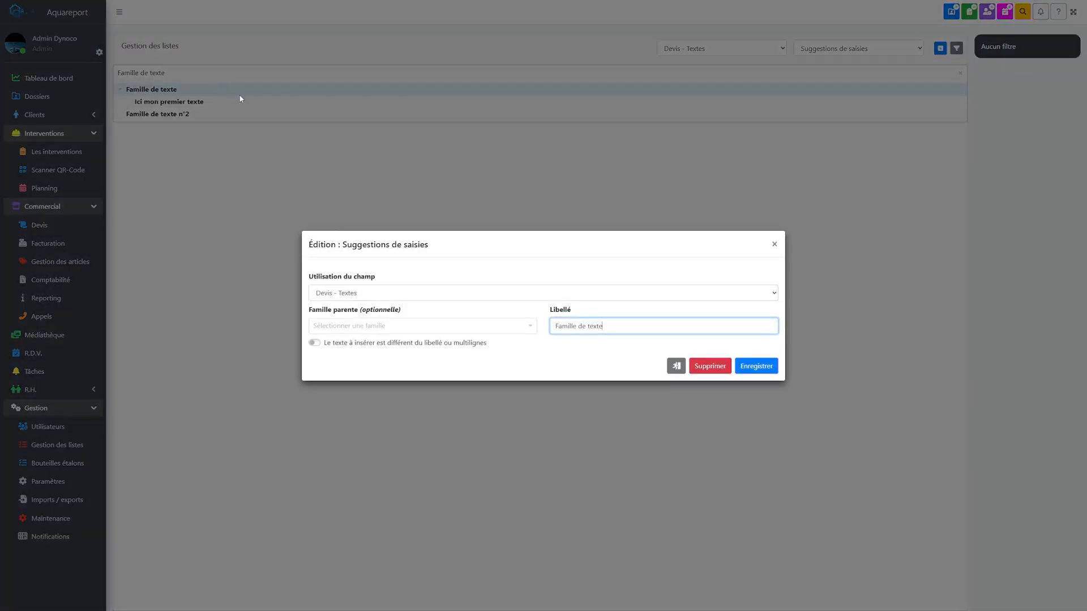
left_click(676, 366)
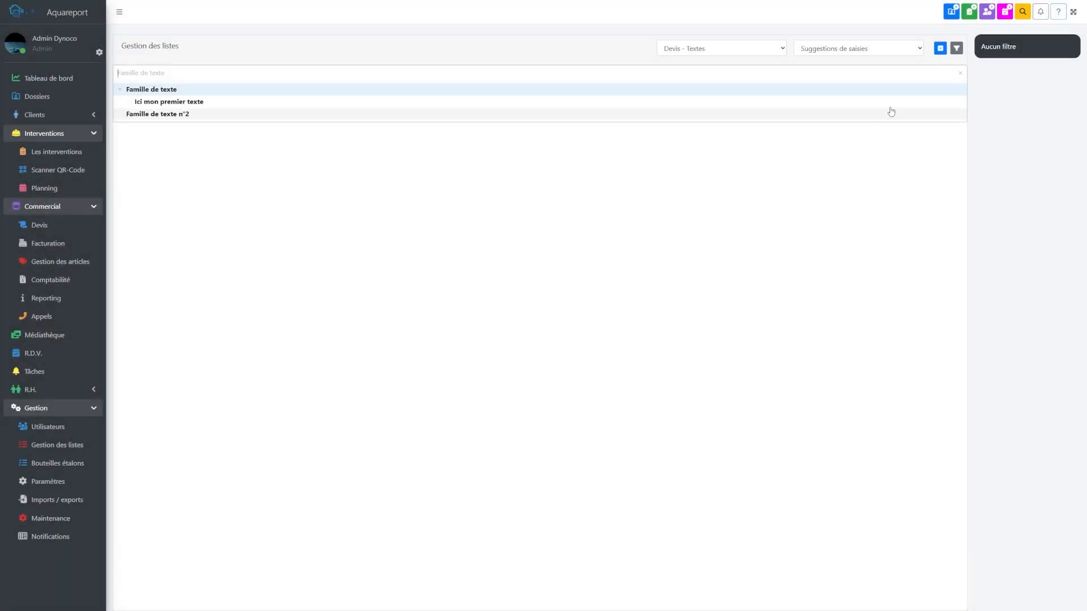
Create the suggestion "2eme texte disponible" under the parent family Famille de texte
left_click(940, 49)
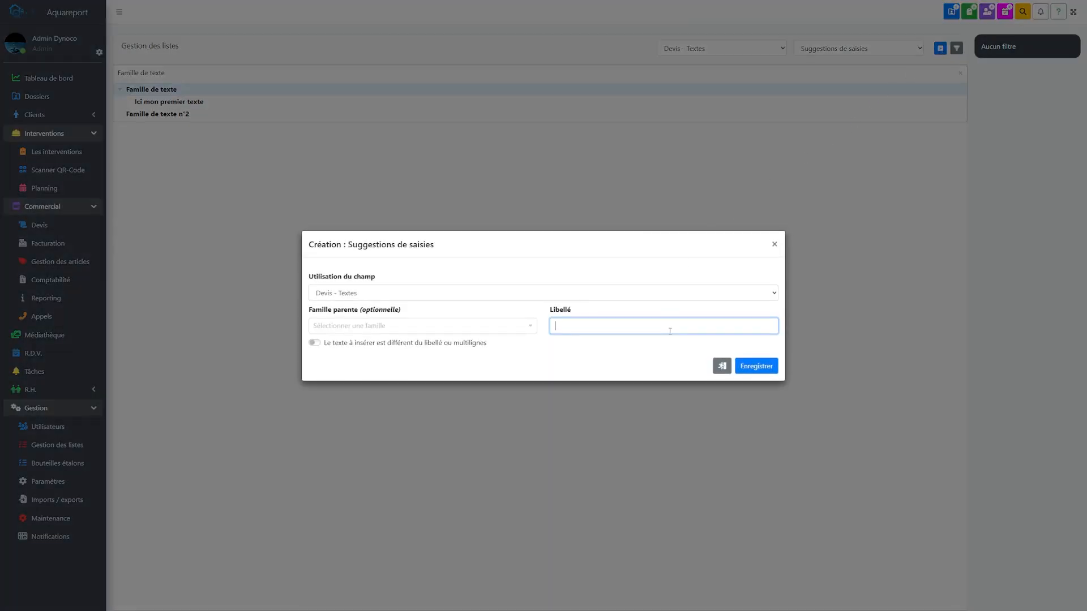
type("2eme texte disponible")
left_click(491, 328)
left_click(436, 344)
left_click(736, 368)
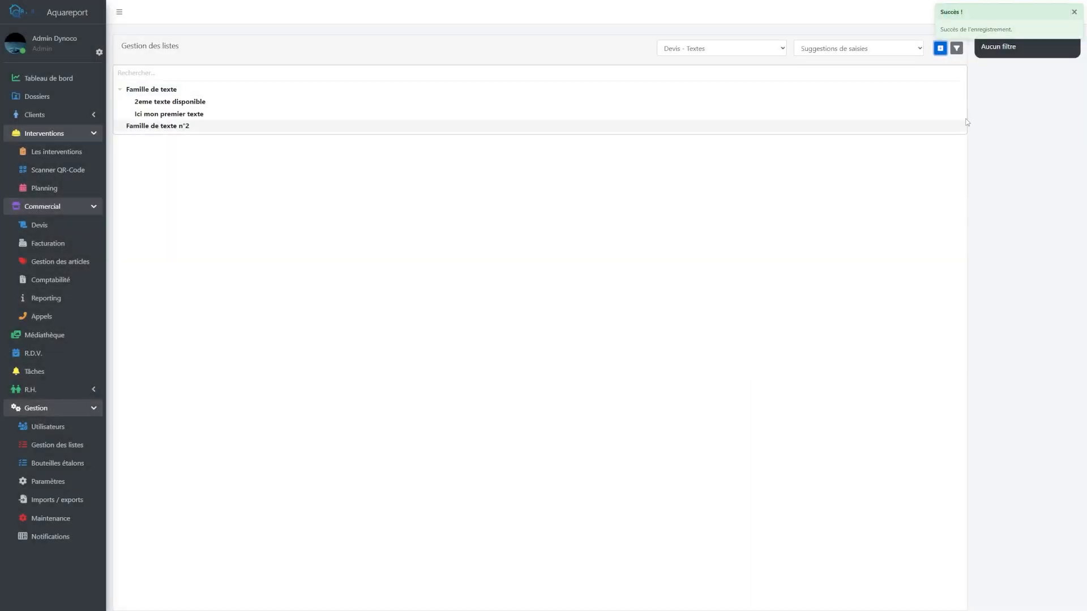
Create the suggestion "3 eme texte disponible" under the parent family Famille de texte
left_click(941, 49)
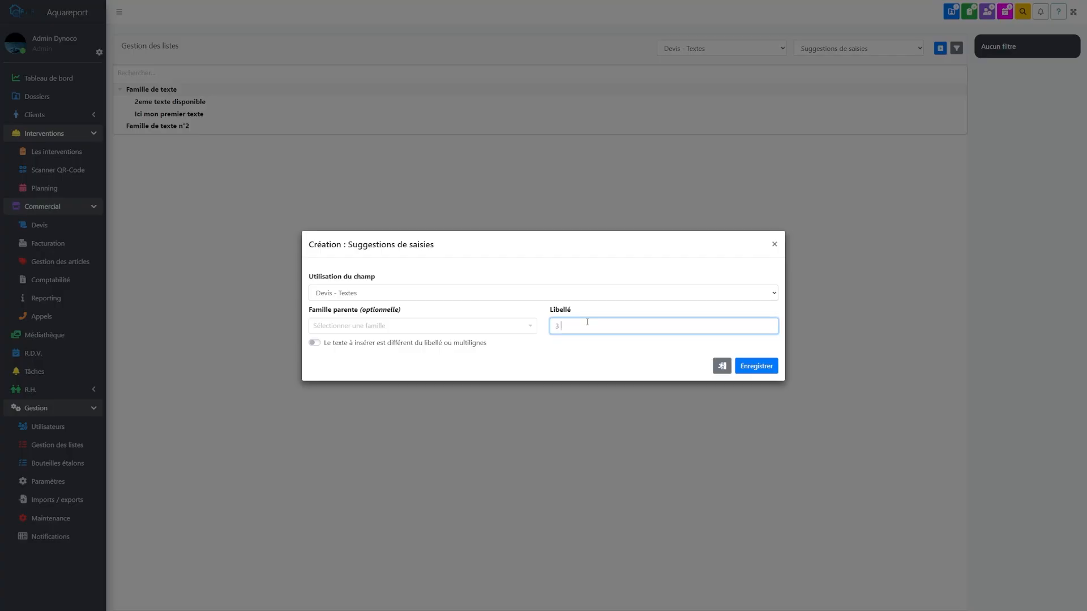
type("3 eme texte disponible")
left_click(470, 326)
left_click(470, 344)
left_click(757, 367)
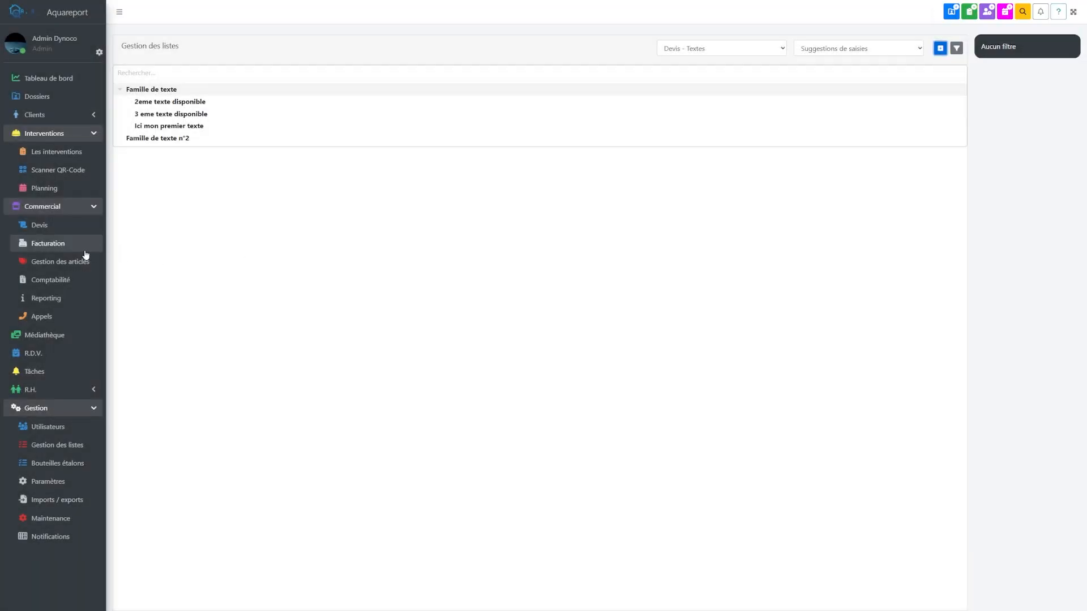
Return to the quotes list and reopen the content of the quote titled Exemple BICC
left_click(41, 226)
left_click(292, 109)
left_click(92, 58)
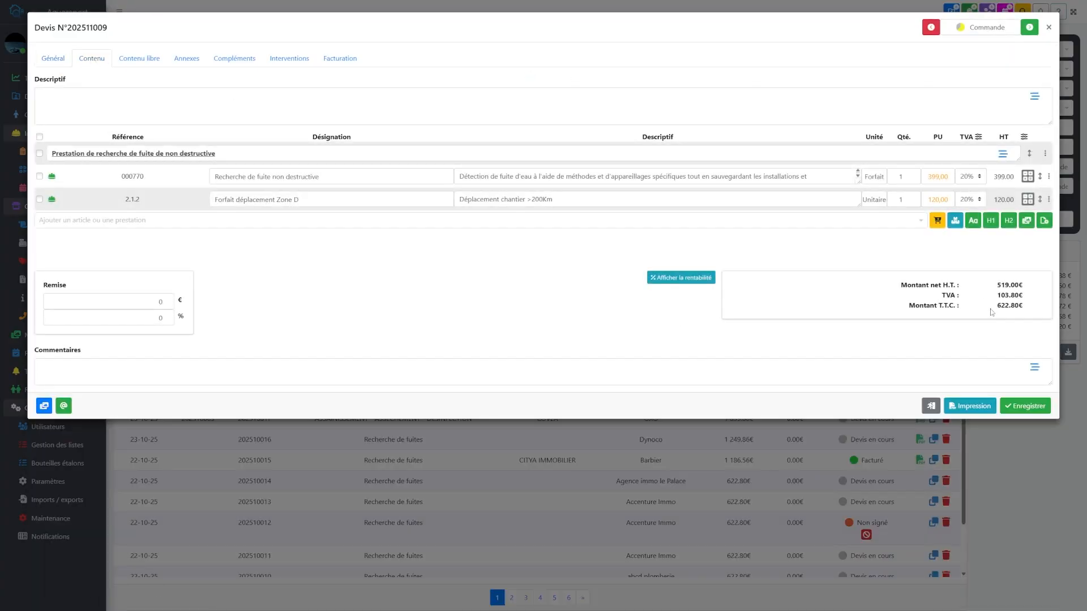
Add a text line below the quote items and fill it with the predefined text "Famille de texte n°2"
left_click(973, 220)
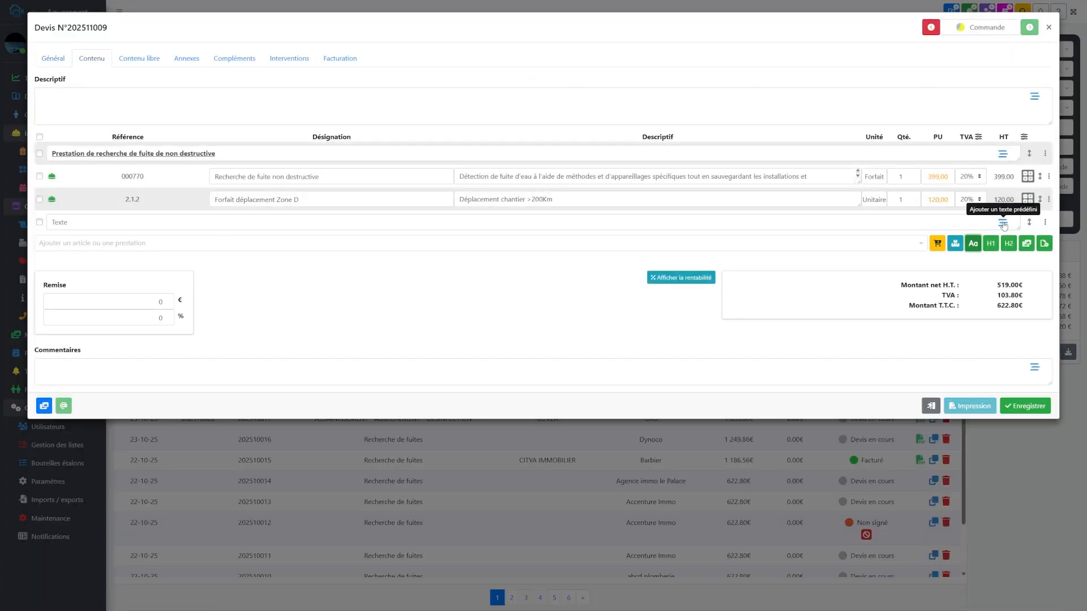
left_click(1004, 224)
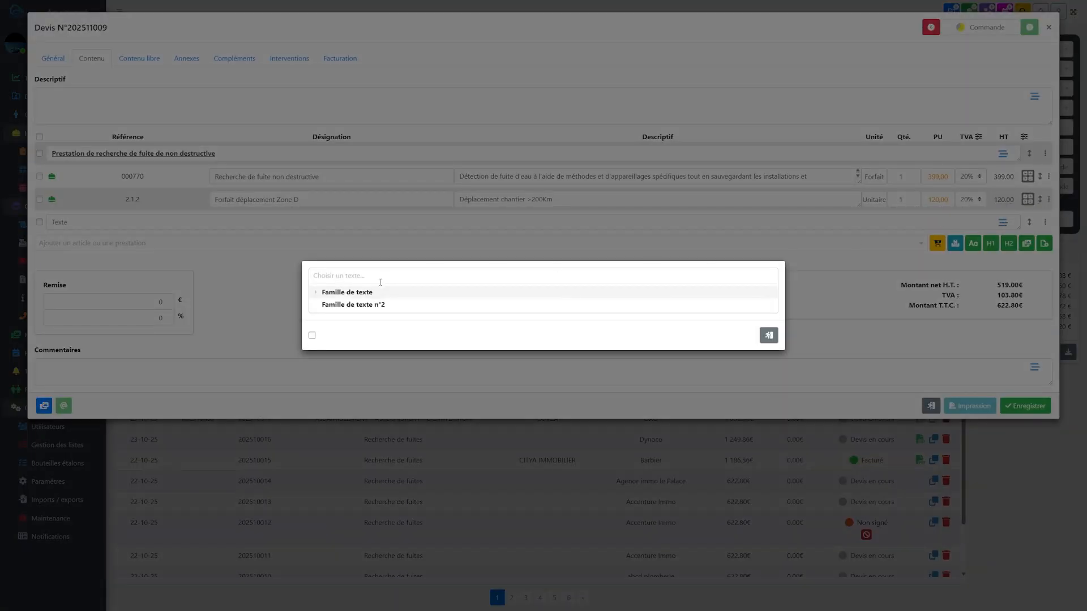
left_click(340, 306)
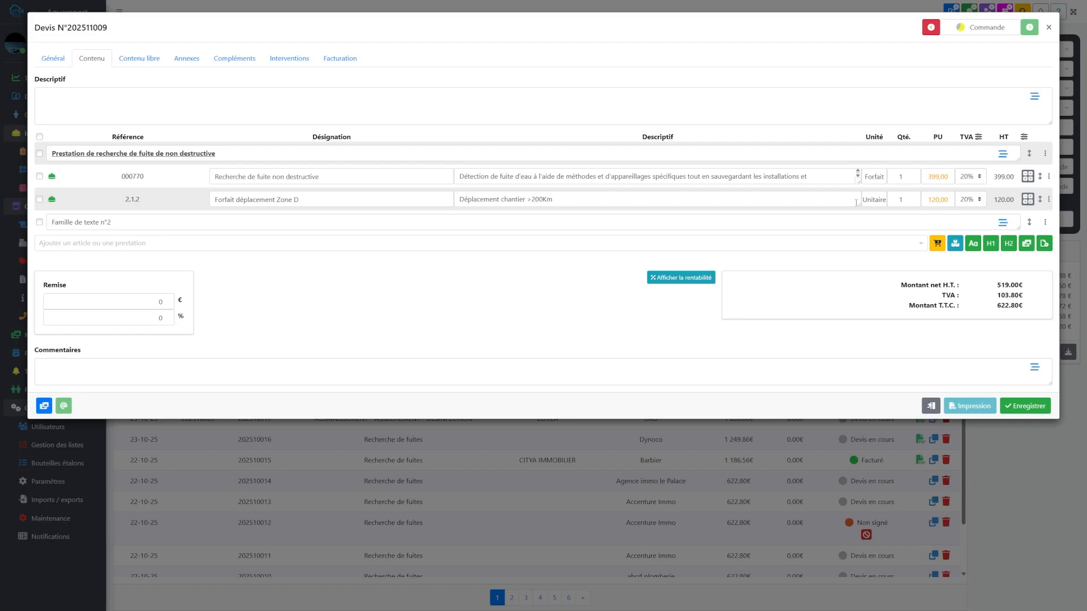
Enlarge the "Famille de texte n°2" text line and append the predefined texts "2eme texte disponible" and "Ici mon premier texte" together
left_click_drag(1019, 227, 1019, 301)
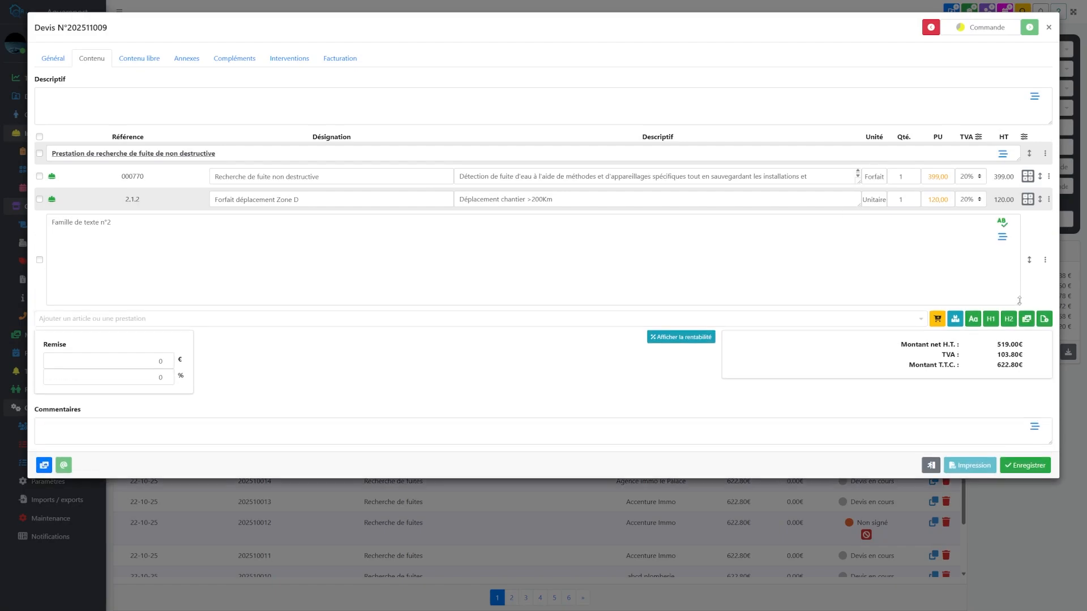
left_click(1002, 237)
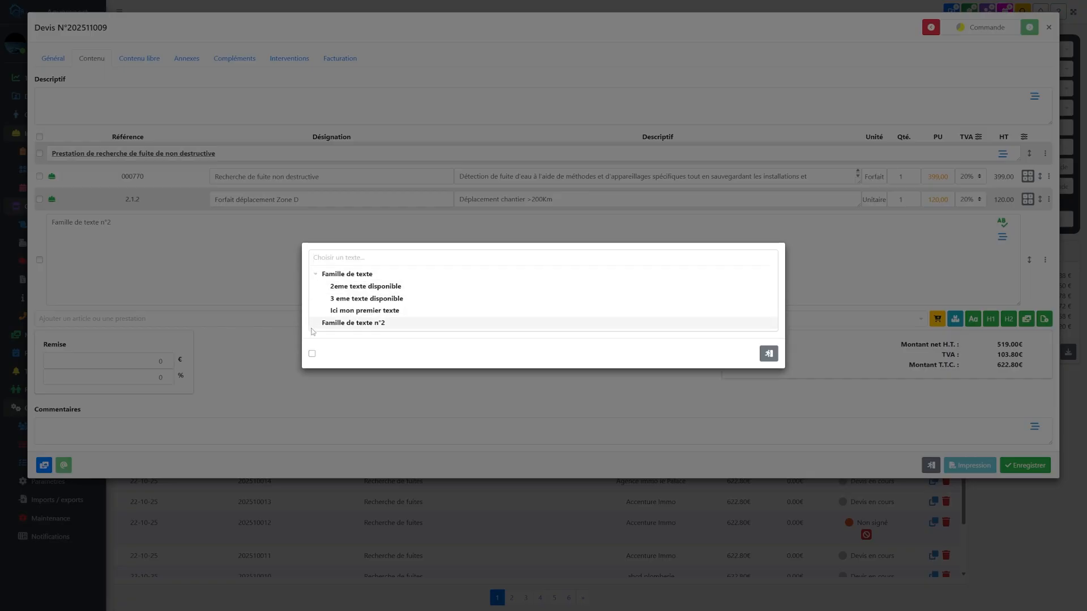
left_click(312, 353)
left_click(333, 286)
left_click(333, 311)
left_click(357, 353)
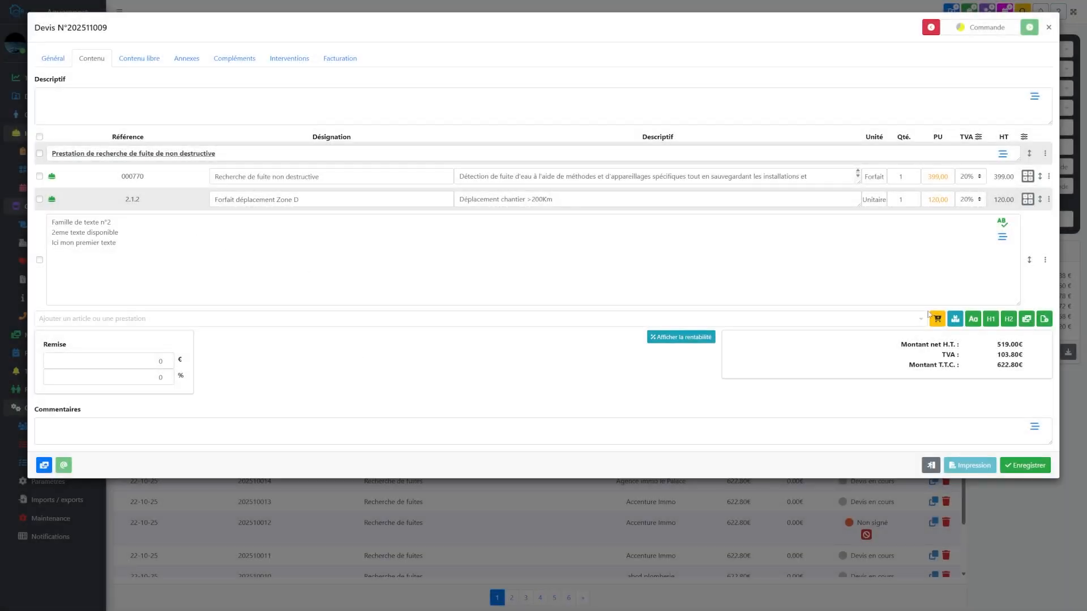
Add another empty text line below it, save the quote and close it
left_click(972, 318)
left_click(1035, 465)
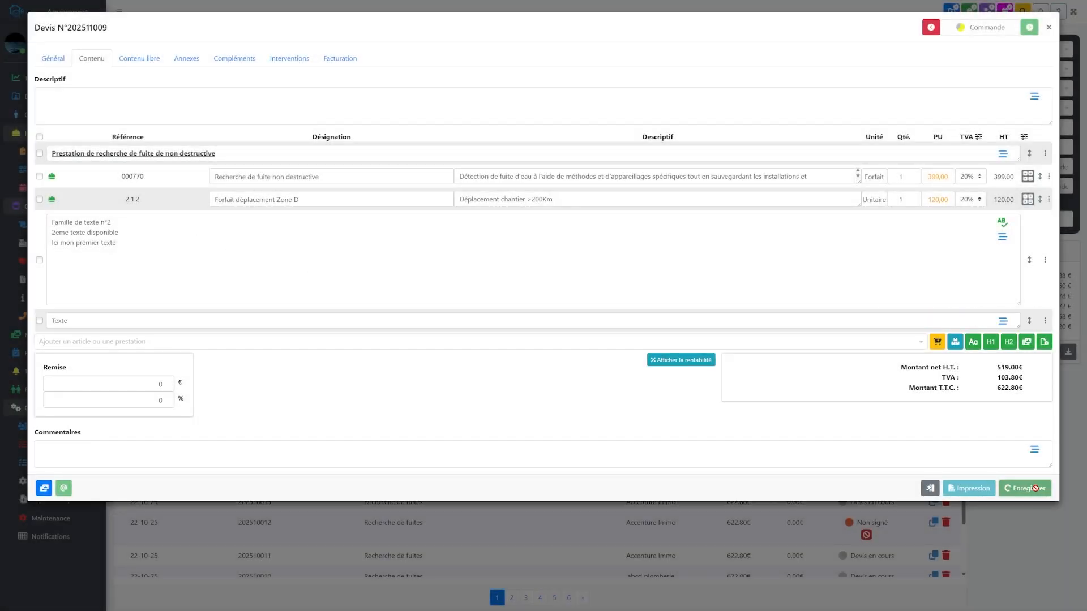
left_click(930, 488)
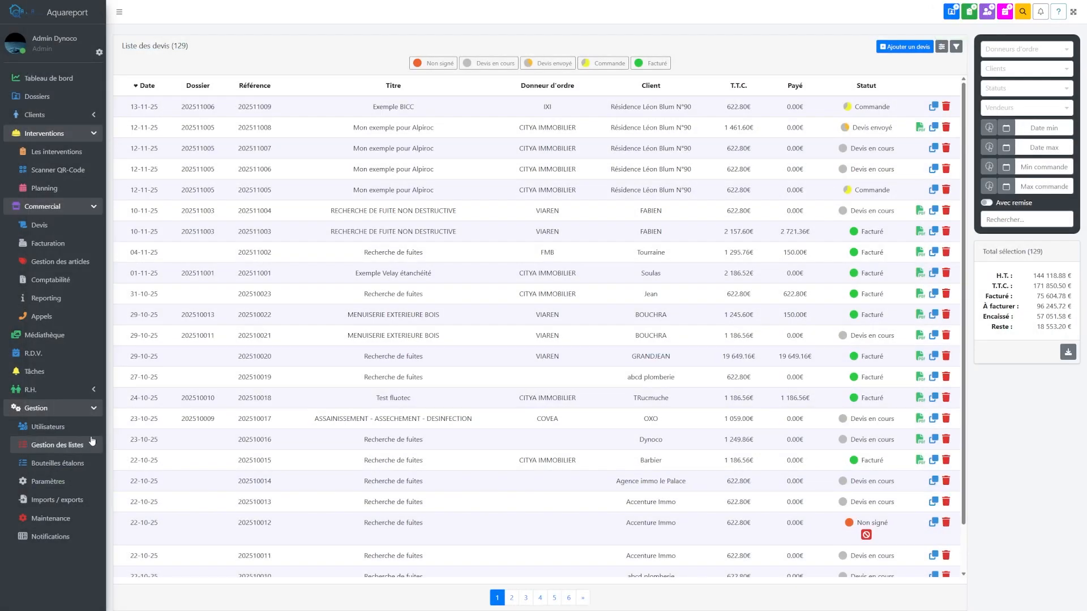
Display the Suggestions de saisies list in the list management, limited to the Devis - Textes field
left_click(73, 445)
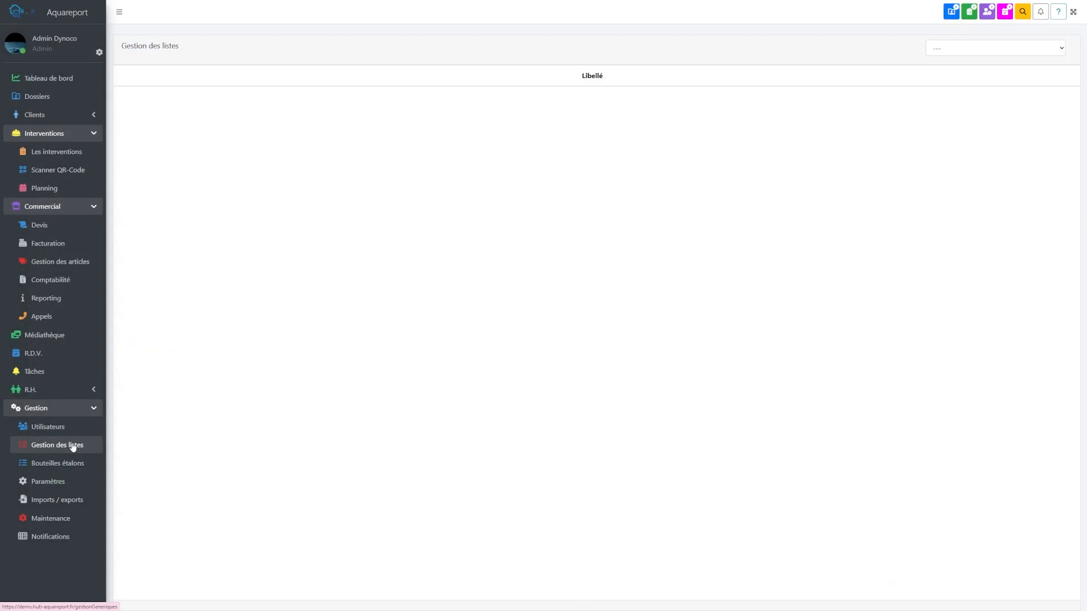
left_click(972, 48)
scroll(986, 165, "down", 8)
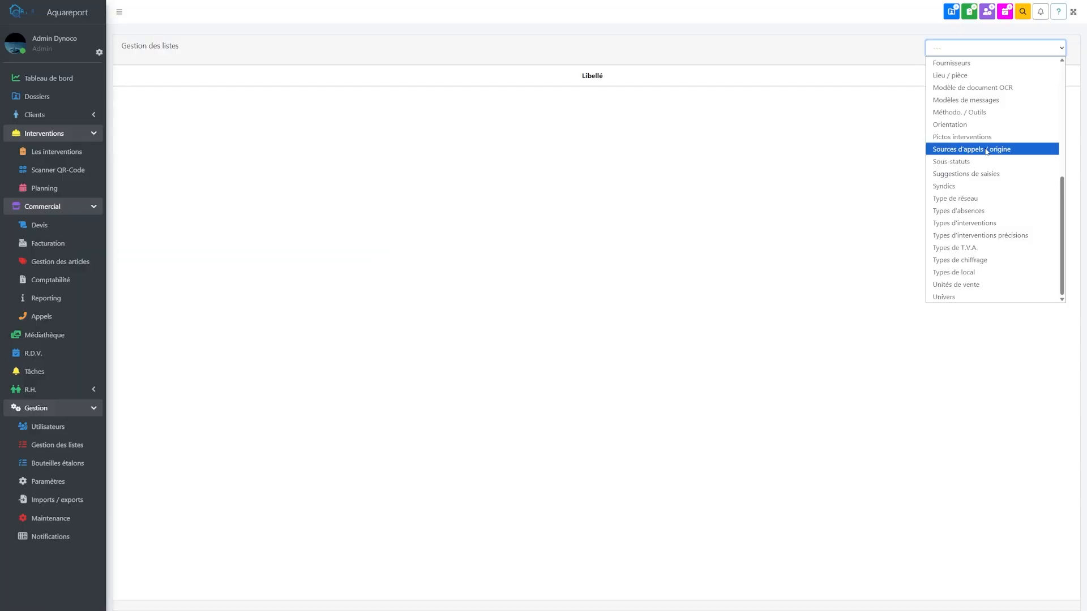
left_click(987, 173)
left_click(685, 49)
left_click(734, 247)
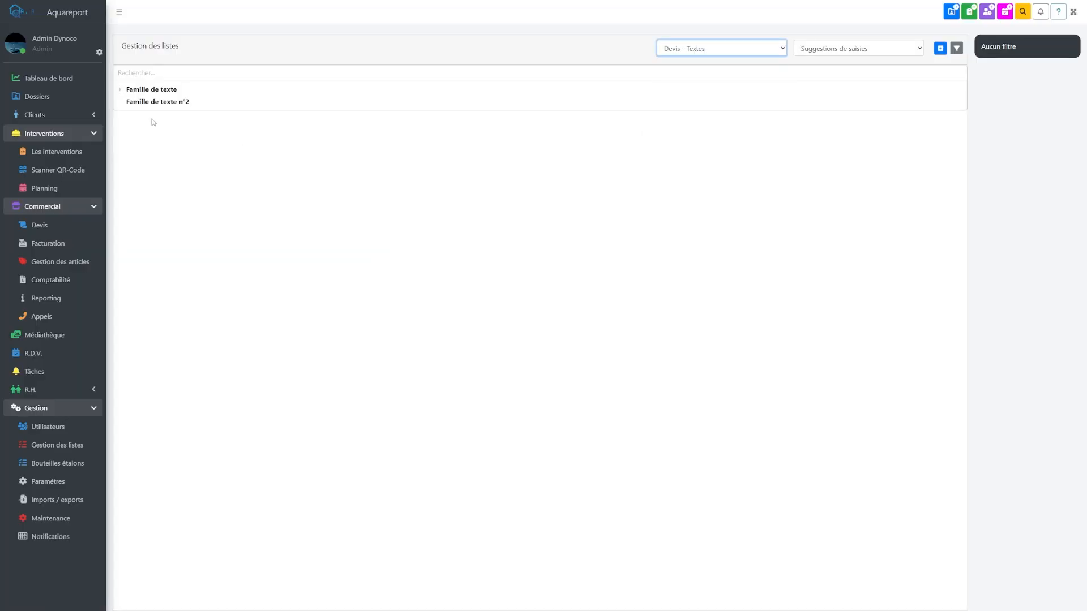
Open the suggestion "Ici mon premier texte" under Famille de texte and enable a text to insert that differs from its label
left_click(120, 90)
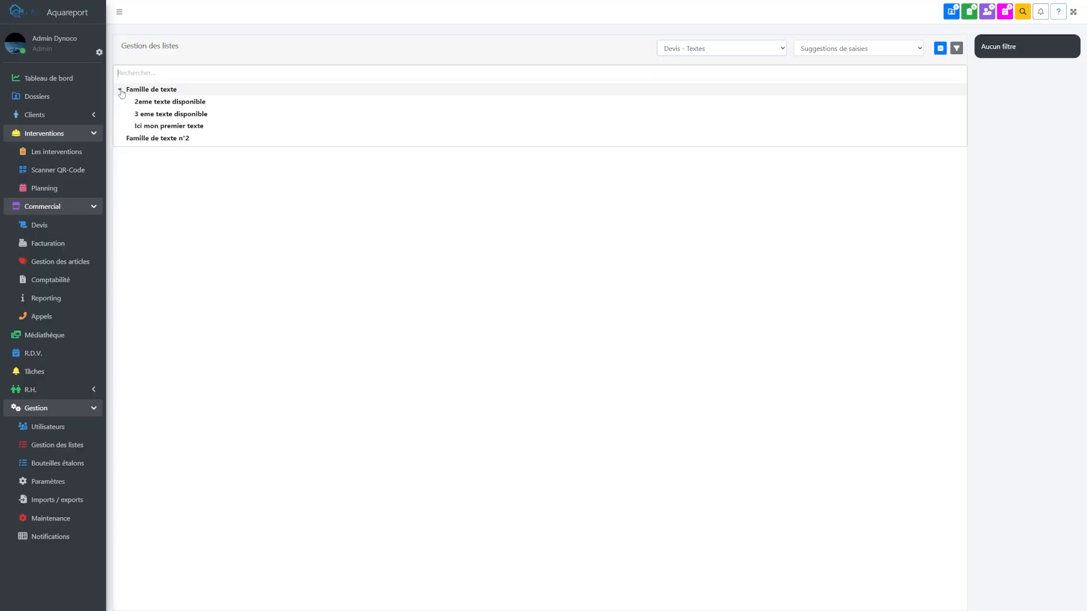
left_click(190, 126)
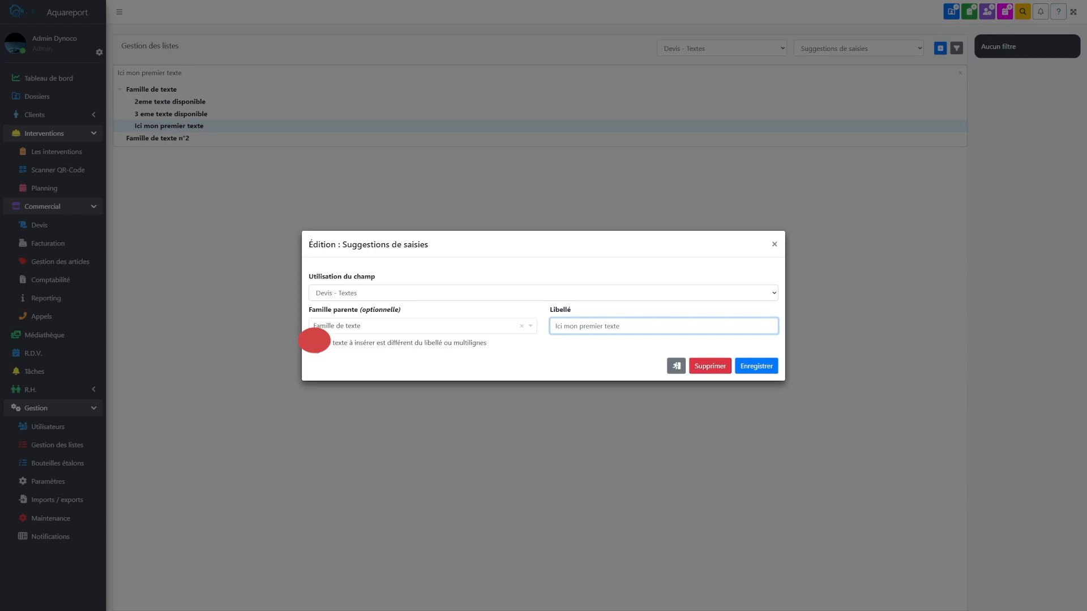
left_click(314, 342)
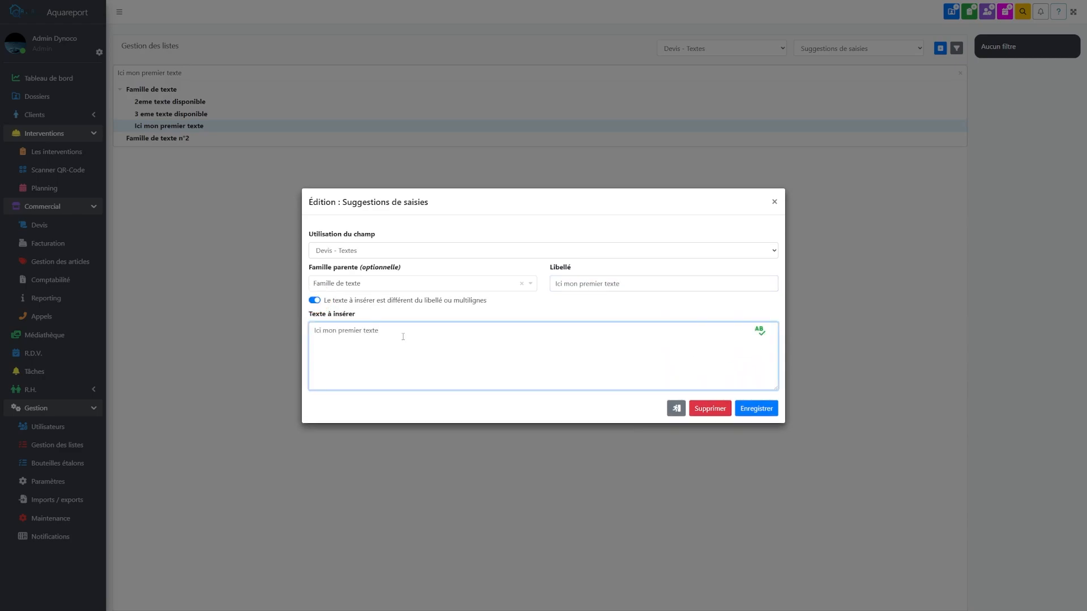
Set the text to insert to "Toute fois il possible de différencier le texte disponible dans le menu déroulant du texte qui sera réellement affichés dans le formulaire."
key("ctrl+a")
type("Toute fois il possible de f")
type("férencier le texte disponible dans le menu déraoulant du texte qui sera reelement affichés dans le formulaire.")
right_click(537, 330)
left_click(579, 344)
right_click(614, 330)
left_click(651, 344)
left_click(734, 333)
Add a second line: "Dans la liste lorsque je choisirai les 3 traits bleu, je verrai apparaitre le libellé du texte."
key("Return")
type("Dnas ")
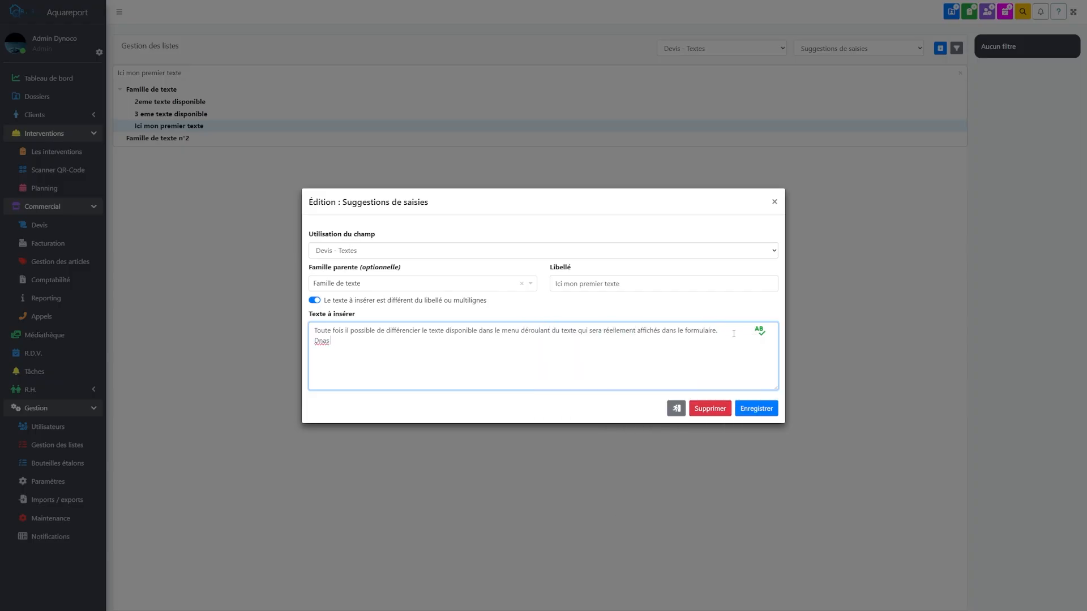
type("liste")
key("BackSpace")
key("BackSpace")
key("BackSpace")
key("BackSpace")
key("BackSpace")
type("la liste lorsque je choisisrrai les 3 traits bleu, je verrai apparaitre le libellé du texte.")
right_click(398, 341)
left_click(416, 355)
Append "Toutefois, c'est le texte que j'écris actuellement qui sera utilisé." to the second line and save the suggestion
left_click(571, 351)
type("Toutefois, c'est le texte que j'écris actuellement qui sera utilisé")
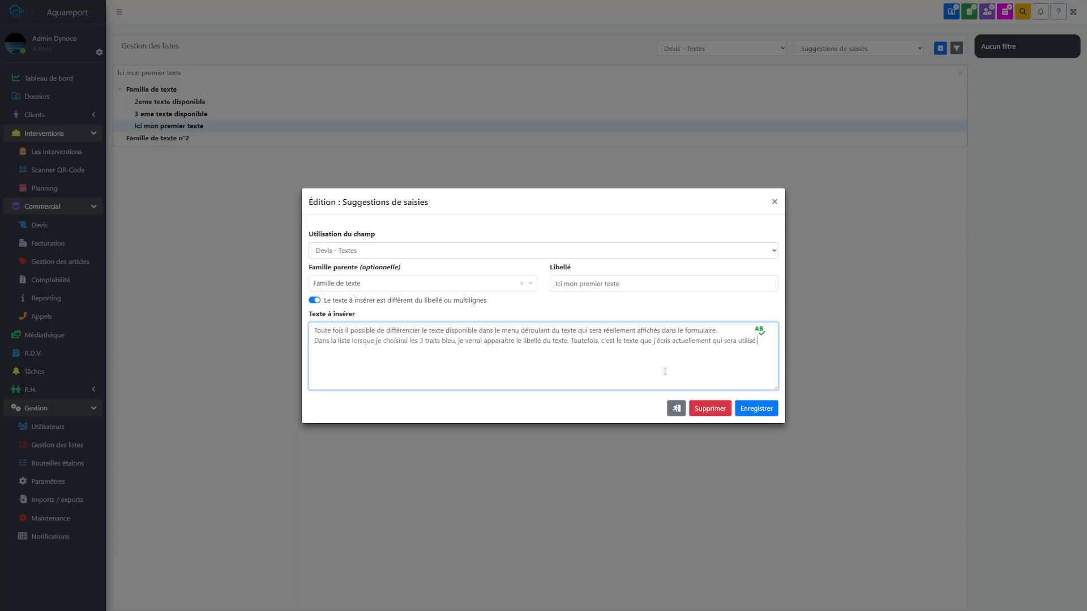
type(".")
left_click(756, 408)
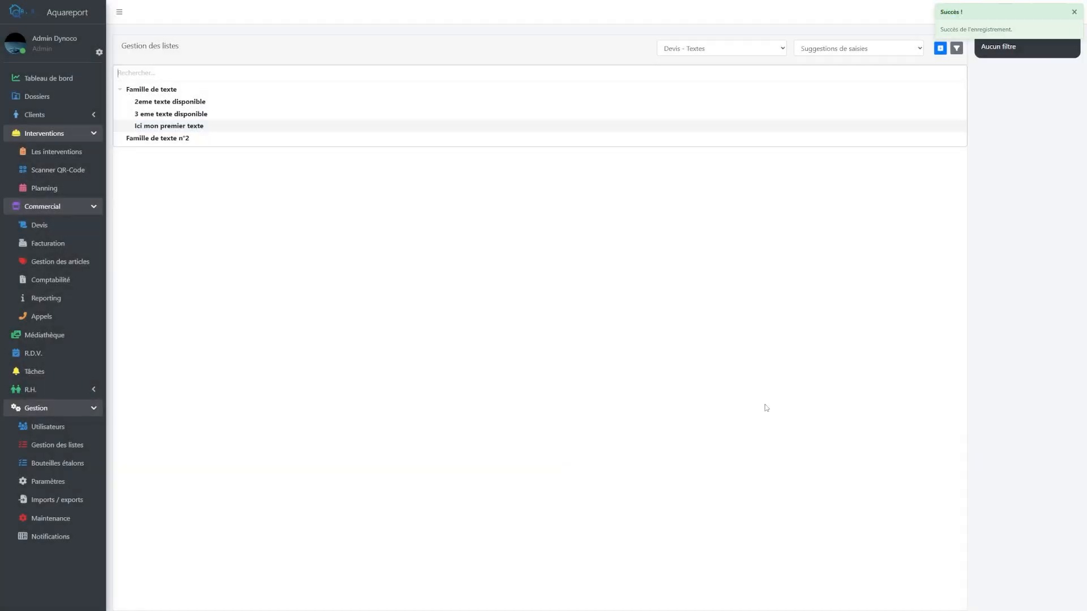
Return to the quotes list and open the content of the quote titled Exemple BICC
left_click(54, 229)
left_click(170, 107)
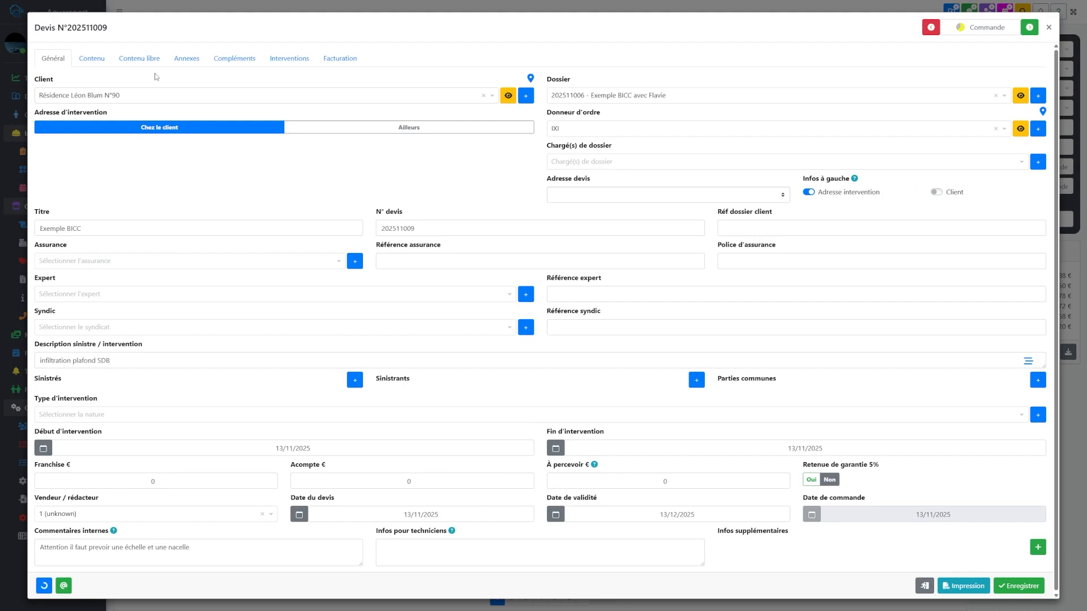
left_click(91, 59)
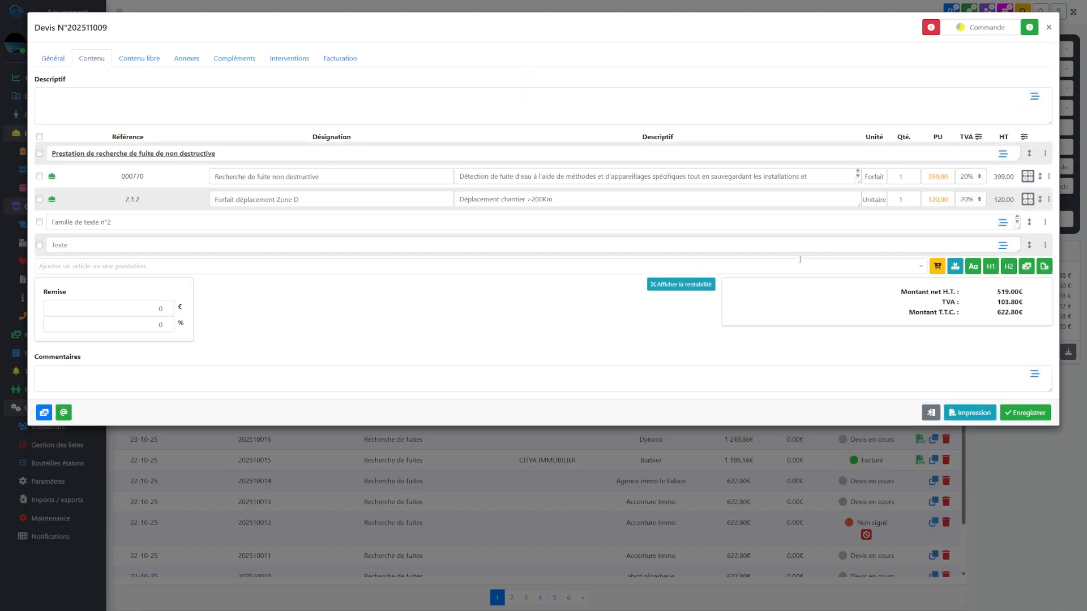
Fill the empty text line with the predefined text "Ici mon premier texte" and enlarge the line to show its full text
left_click(1002, 245)
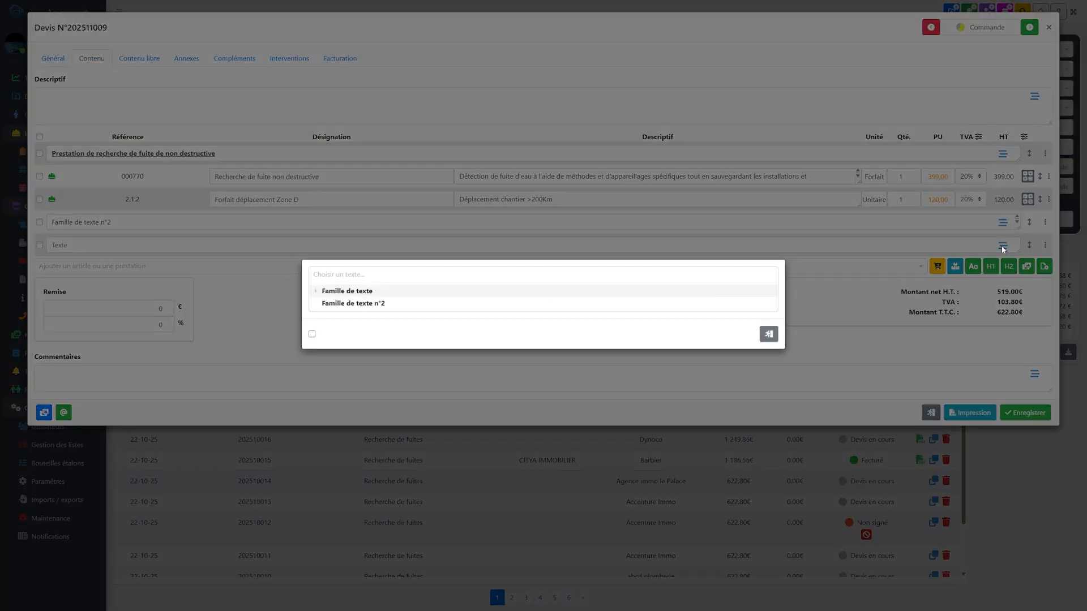
left_click(325, 292)
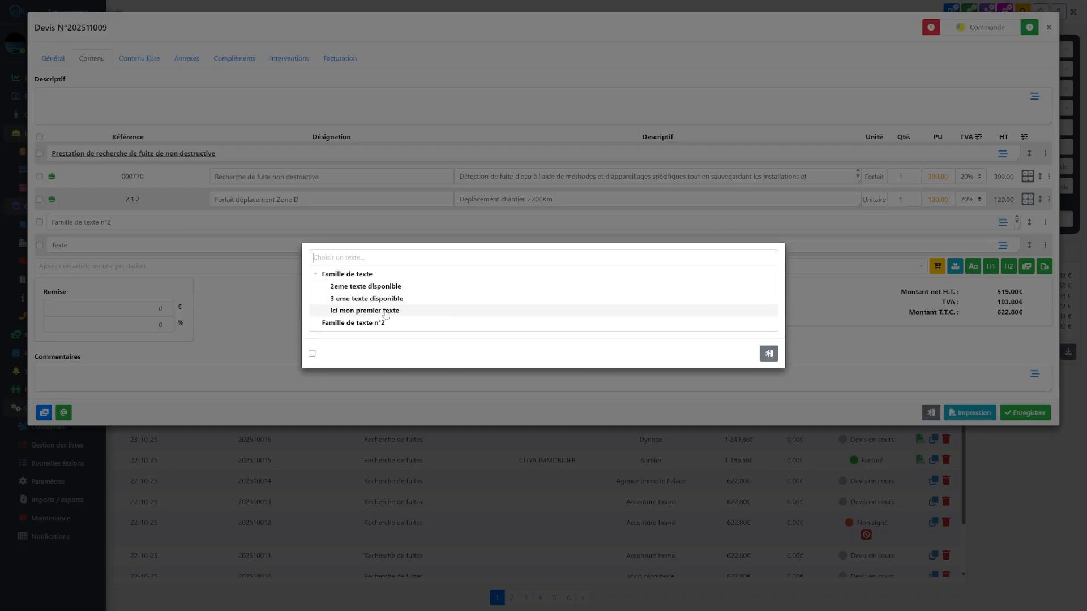
left_click(386, 311)
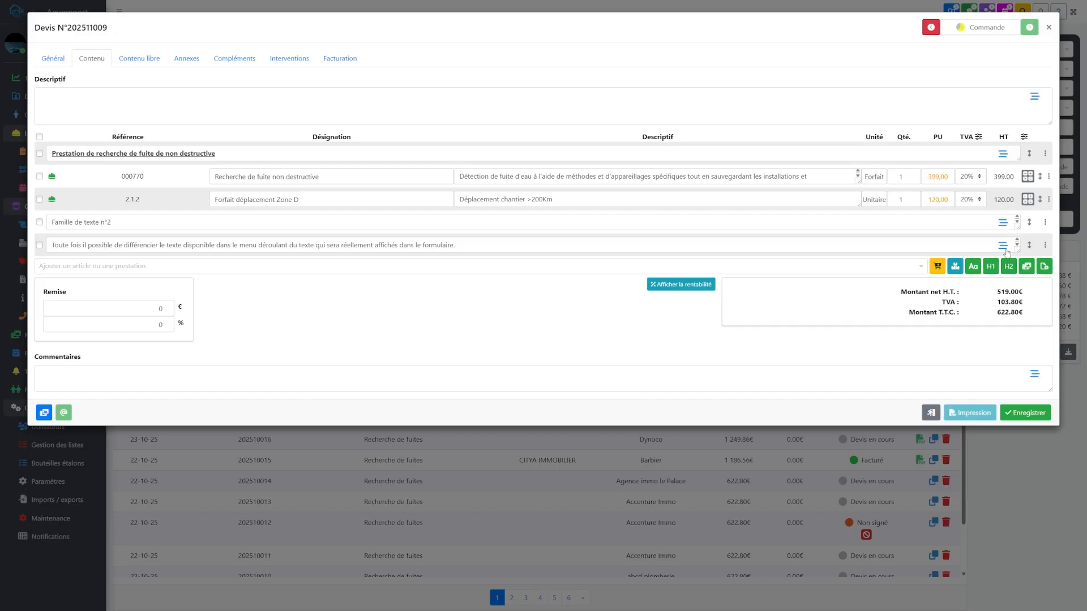
left_click_drag(1015, 247, 1012, 330)
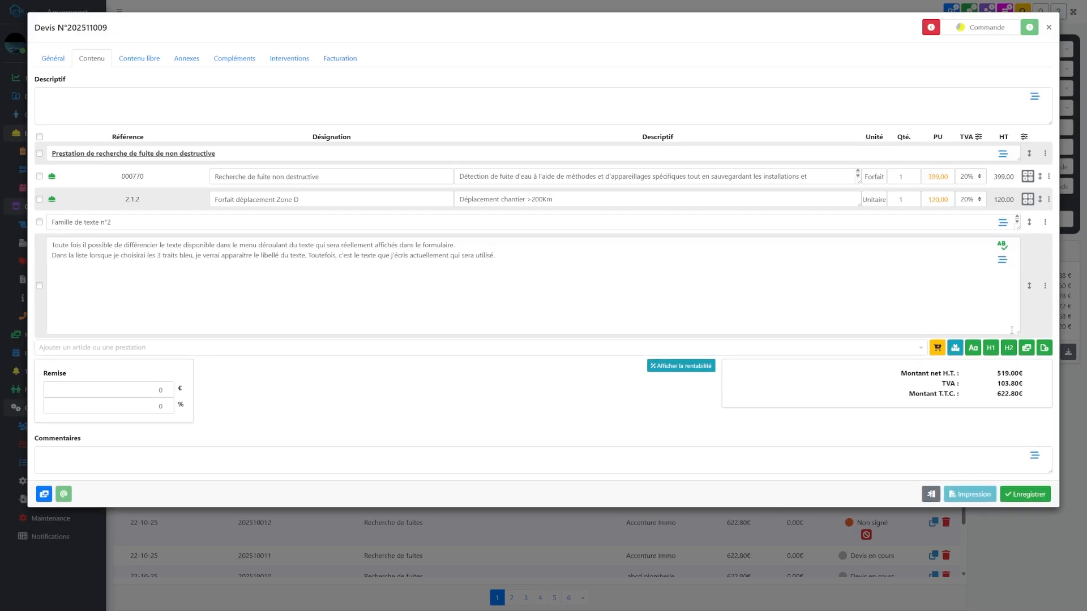
Correct the start of the inserted text to "Toutefois il est possible"
left_click(71, 243)
key("BackSpace")
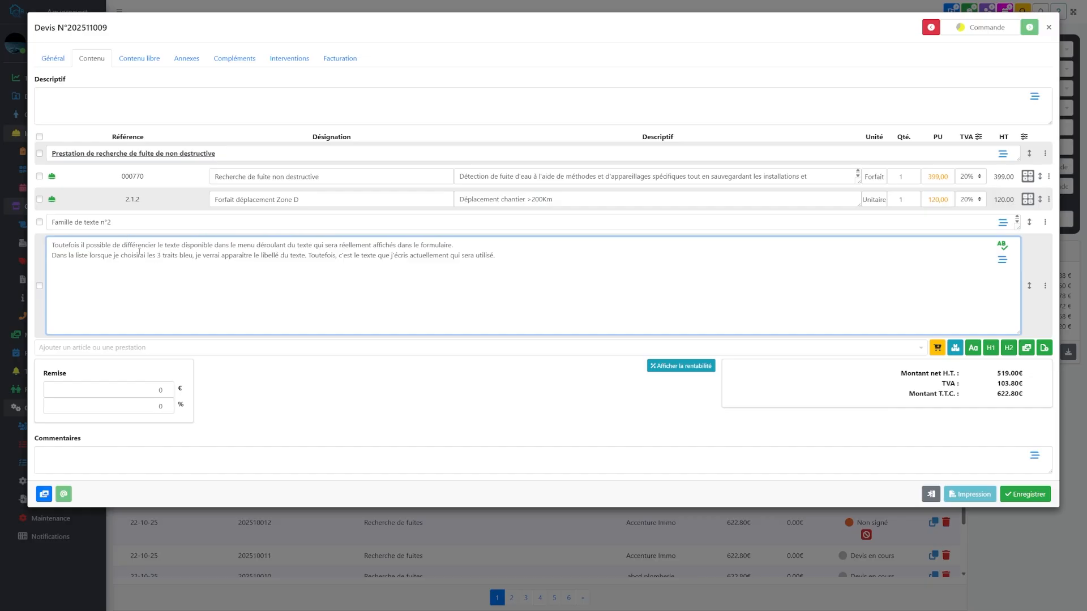
left_click(87, 245)
type("est")
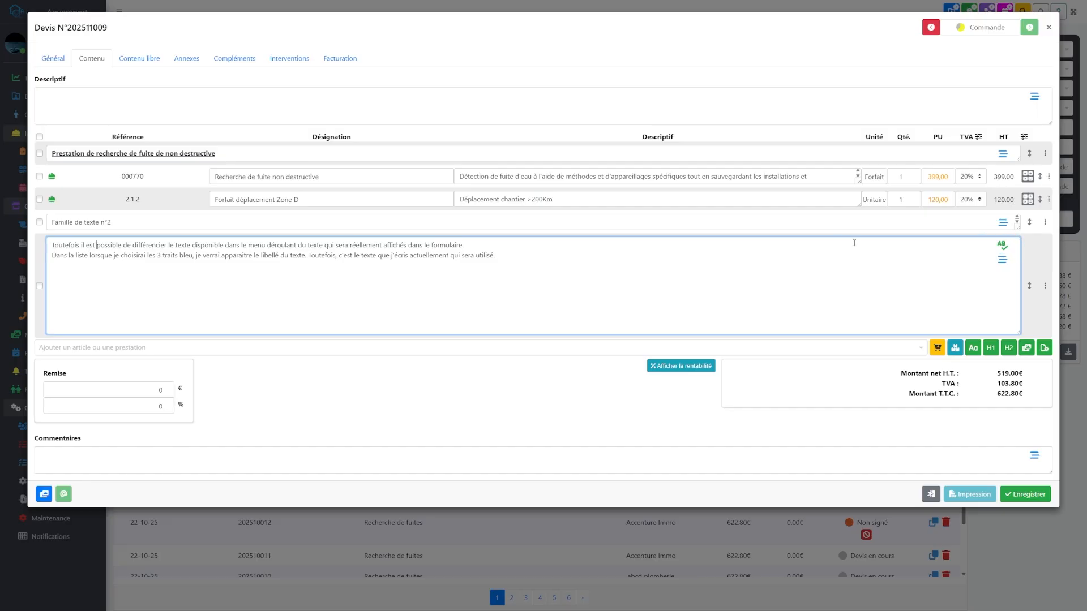
Generate a reformulation of the text line and apply it
left_click(1003, 248)
left_click(940, 256)
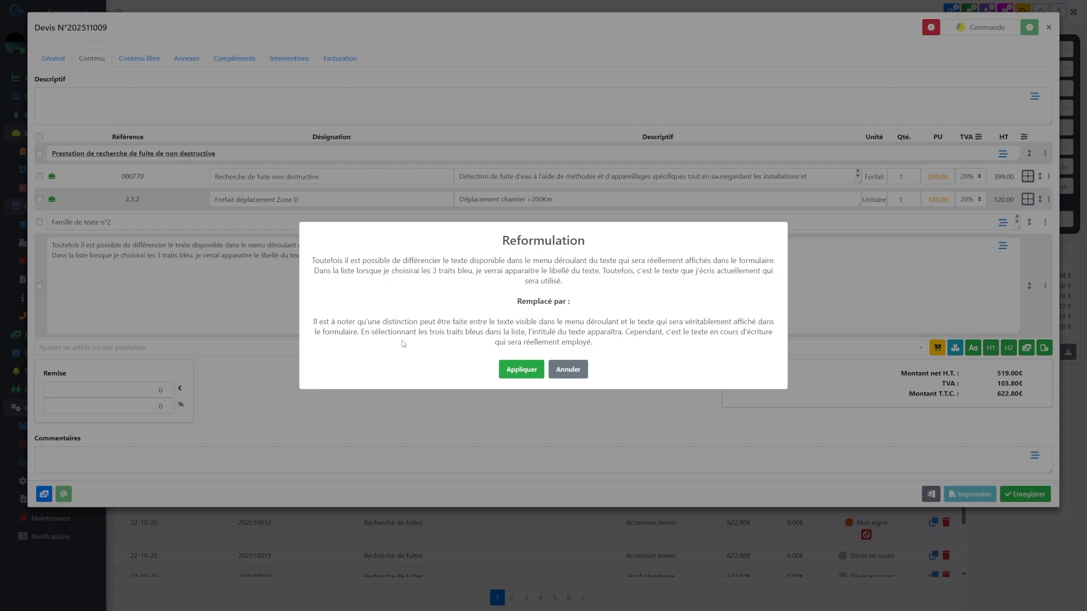
left_click(522, 369)
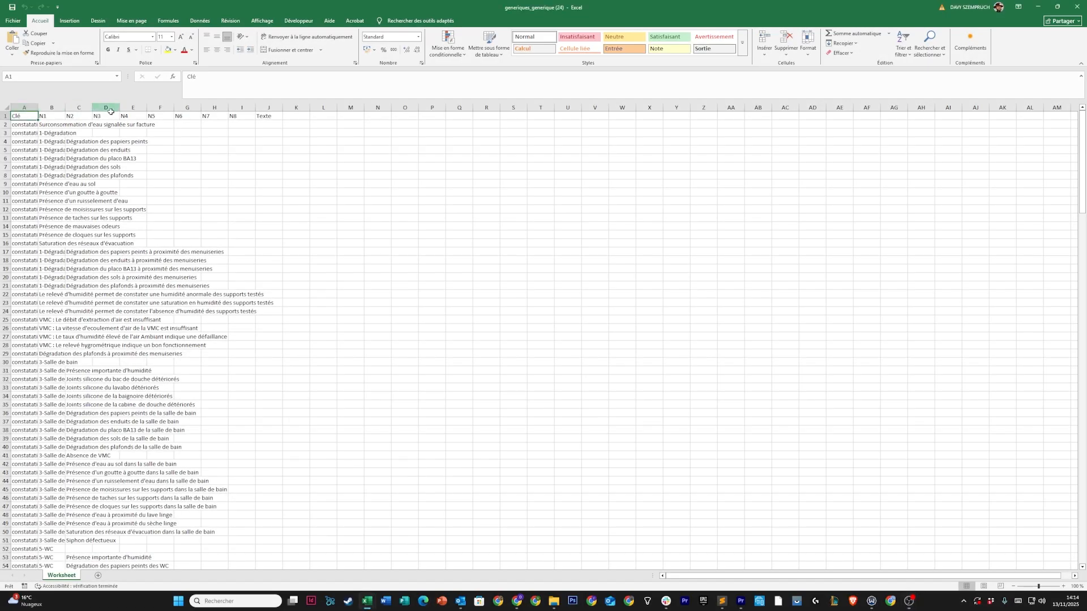
Switch to the exported generiques_generique (24) workbook in Excel and adjust the widths of columns A to J to make their contents readable
left_click_drag(268, 107, 40, 109)
double_click(40, 110)
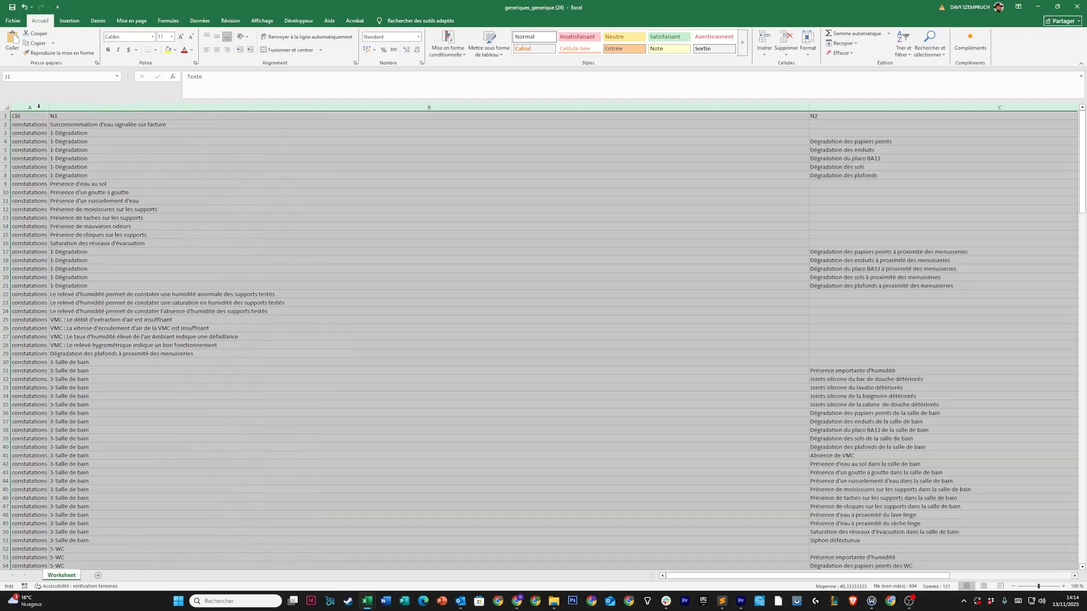
left_click_drag(809, 108, 266, 151)
left_click_drag(446, 108, 394, 108)
left_click_drag(508, 107, 459, 107)
left_click_drag(522, 106, 854, 112)
left_click(565, 139)
left_click_drag(786, 576, 743, 575)
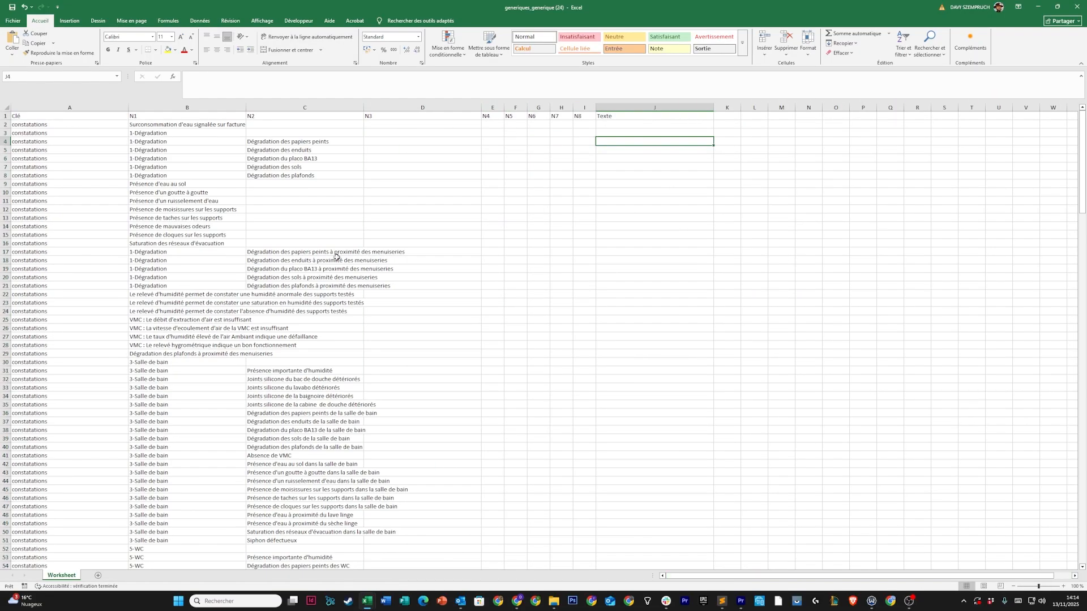
Examine the header row from Clé to Texte and the suggestions listed below it, down to the devis rows
left_click_drag(48, 116, 657, 117)
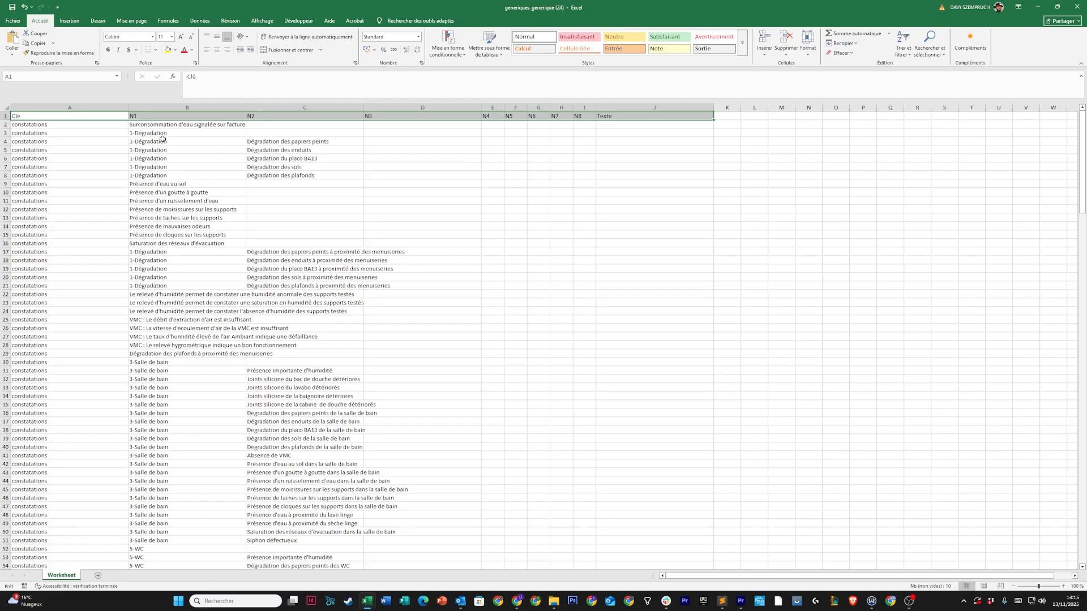
left_click(293, 141)
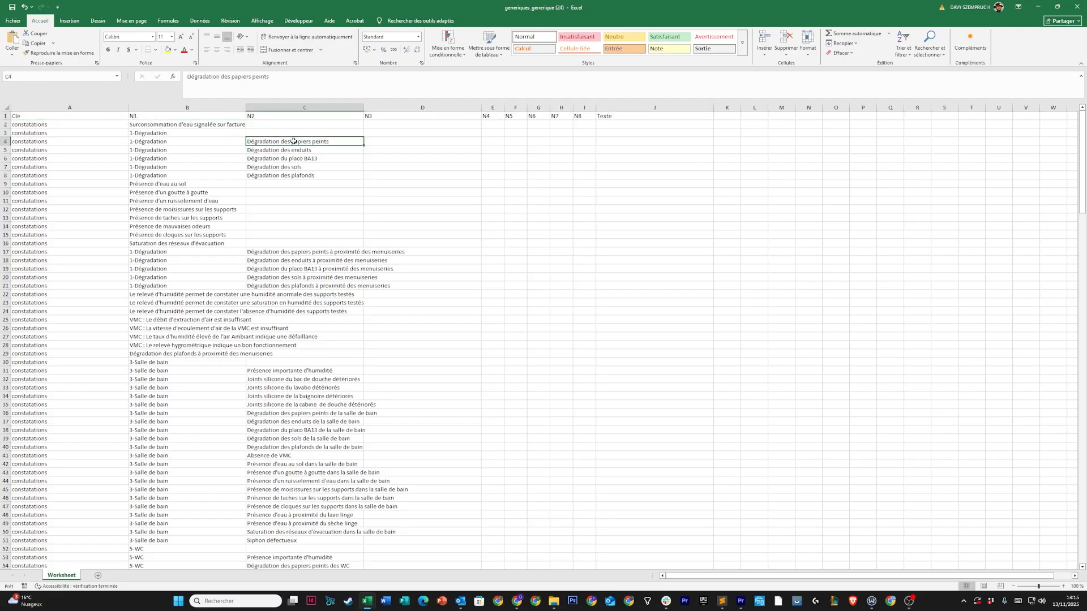
scroll(76, 299, "down", 1)
scroll(76, 299, "down", 20)
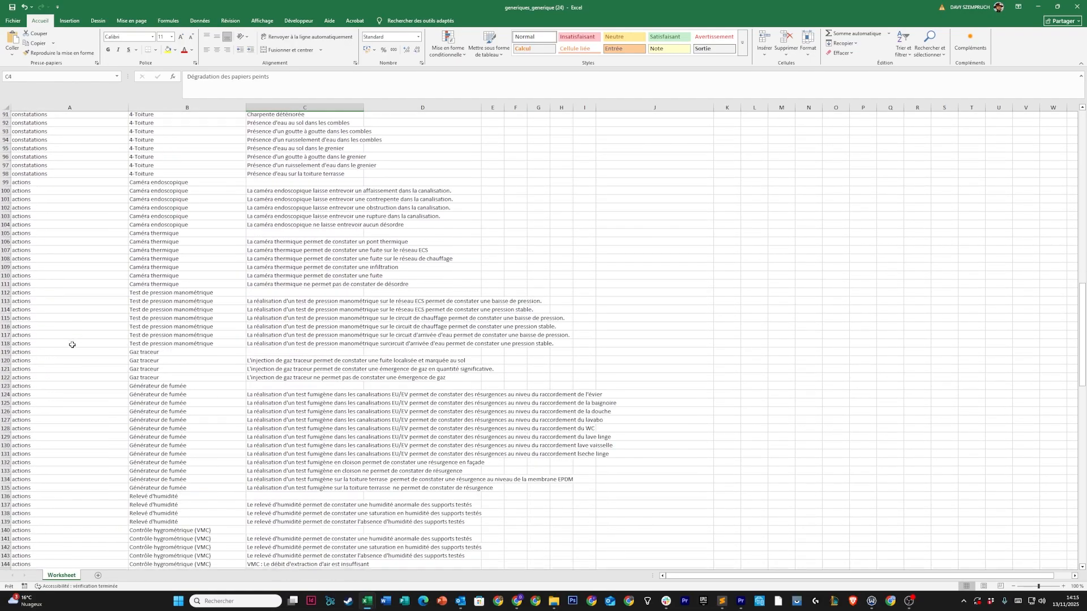
scroll(72, 345, "down", 20)
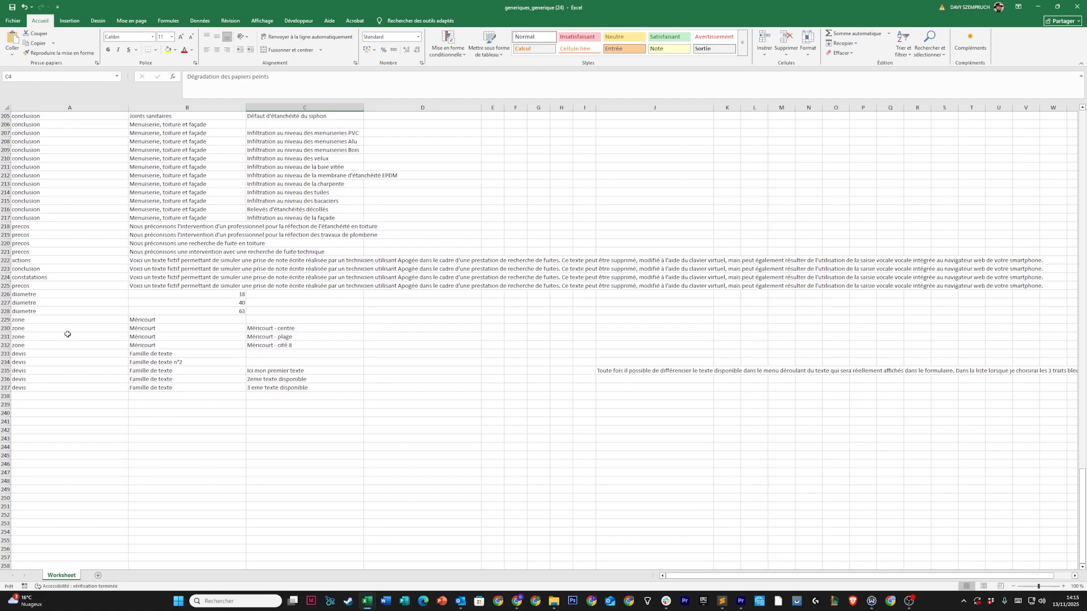
scroll(68, 334, "up", 4)
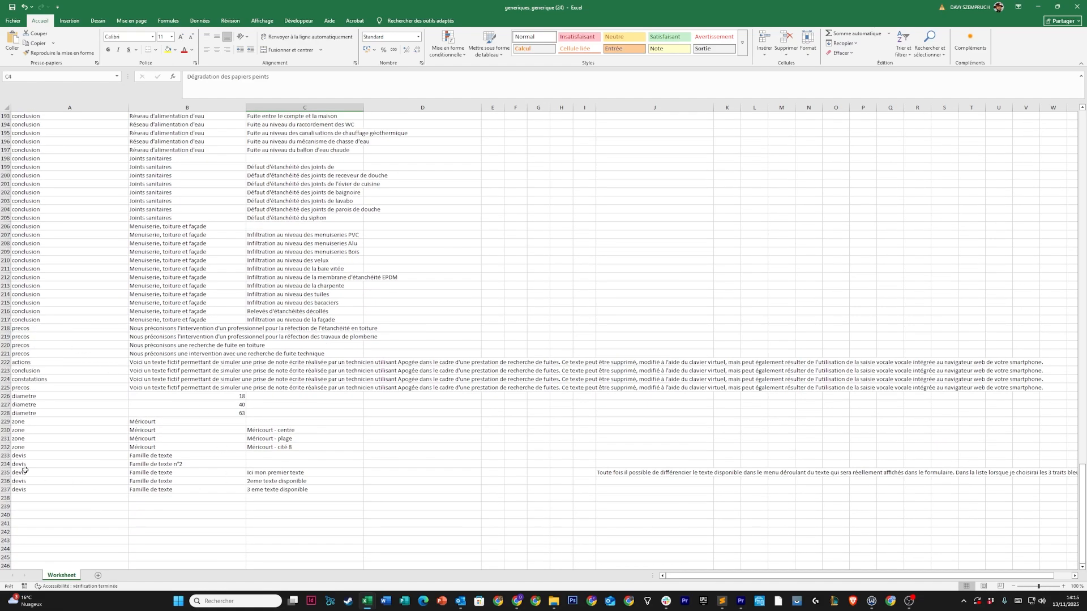
Increase the font size of row 235, the "Ici mon premier texte" entry, to 20
left_click(6, 473)
left_click(180, 37)
left_click(181, 37)
left_click(181, 37)
left_click(180, 37)
Highlight the Texte cell of row 235 in yellow and fit the width of column J to its content
left_click(33, 478)
left_click(164, 479)
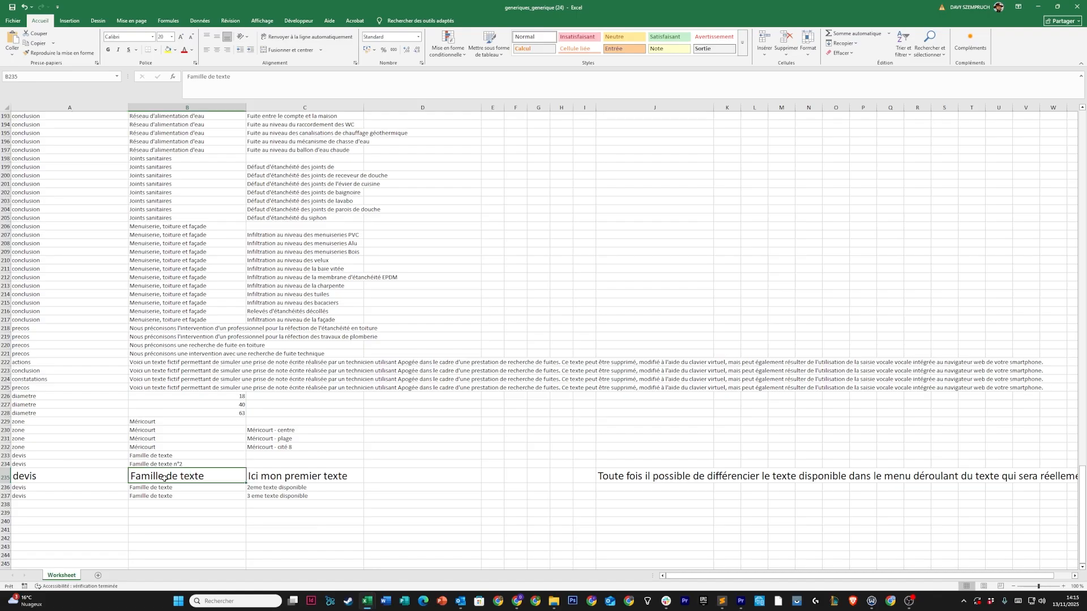
left_click(256, 476)
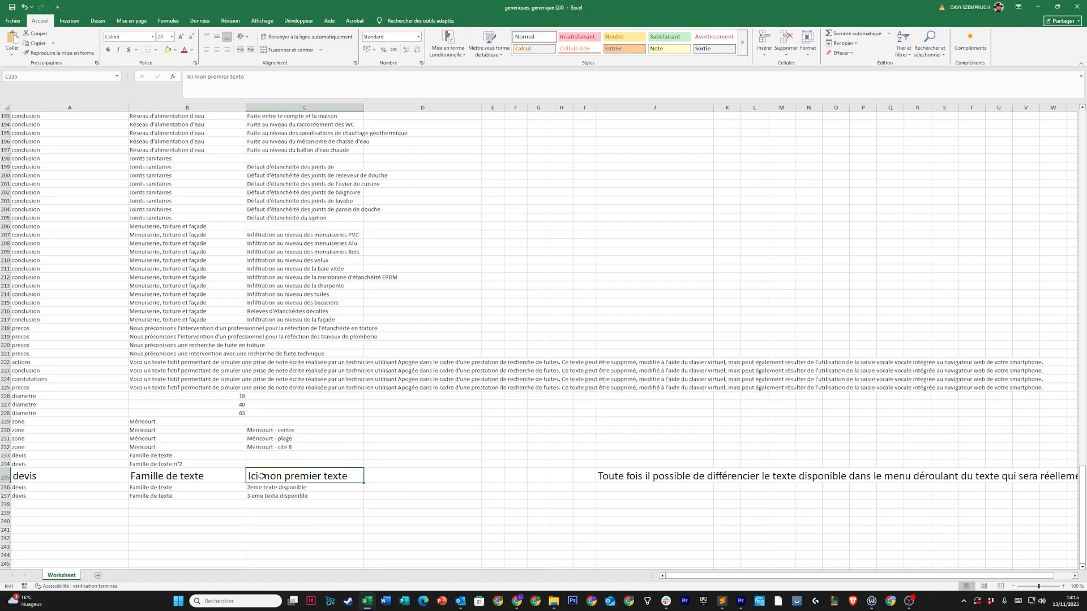
left_click(604, 477)
left_click(169, 50)
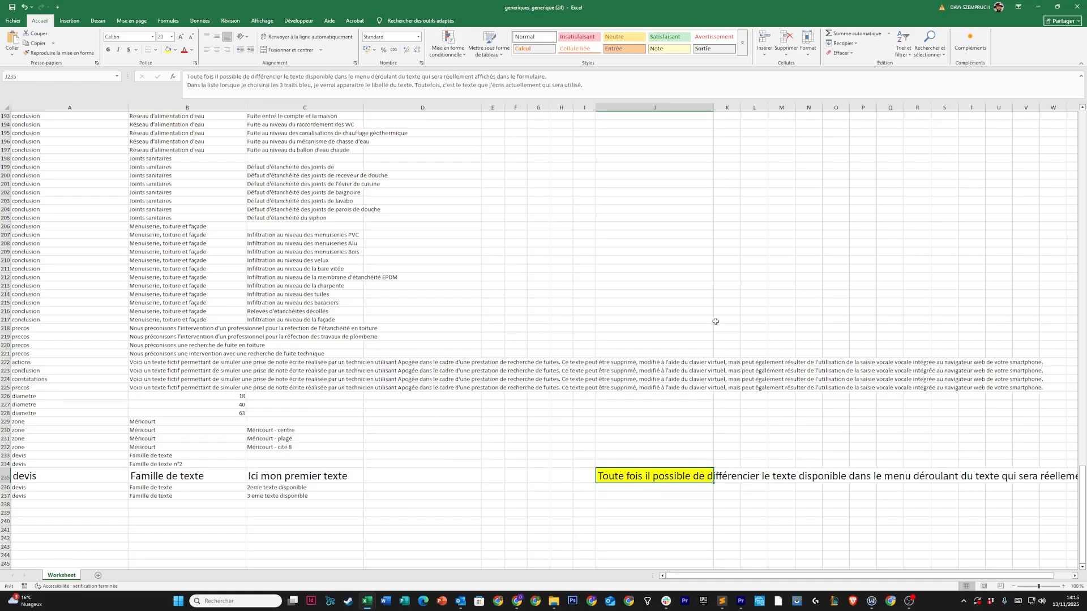
double_click(713, 107)
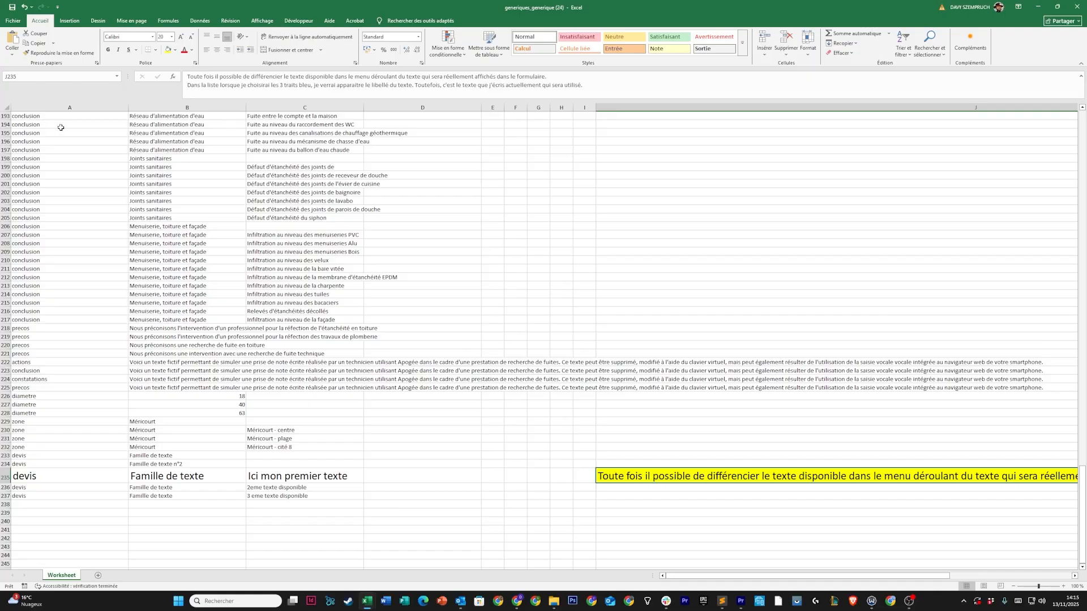
Review the exported list from the header row through the constatations and actions rows down to the last devis entries
left_click_drag(1082, 492, 1075, 138)
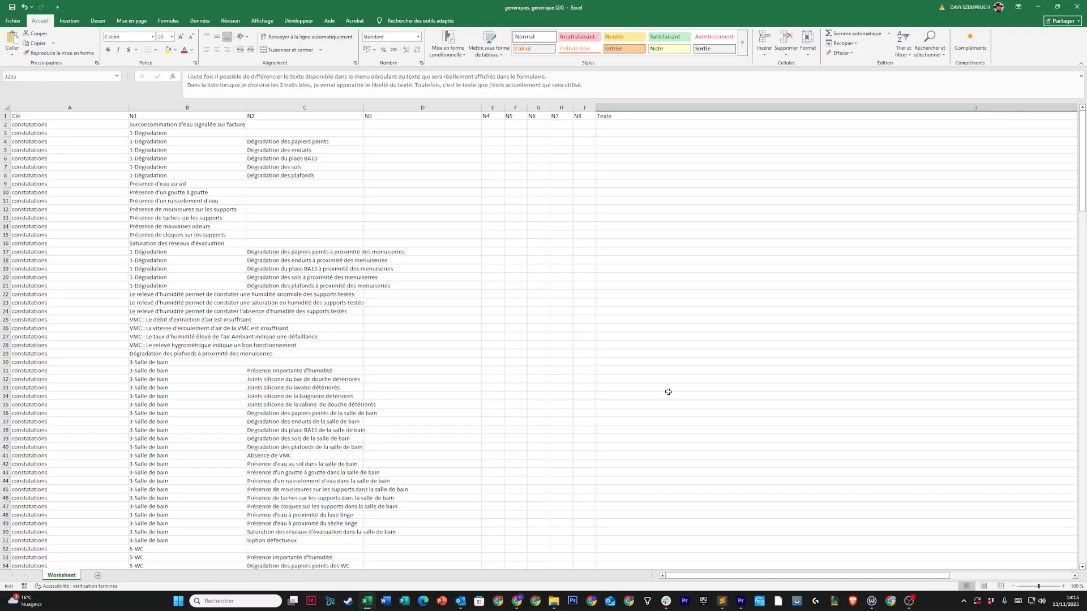
scroll(668, 392, "down", 20)
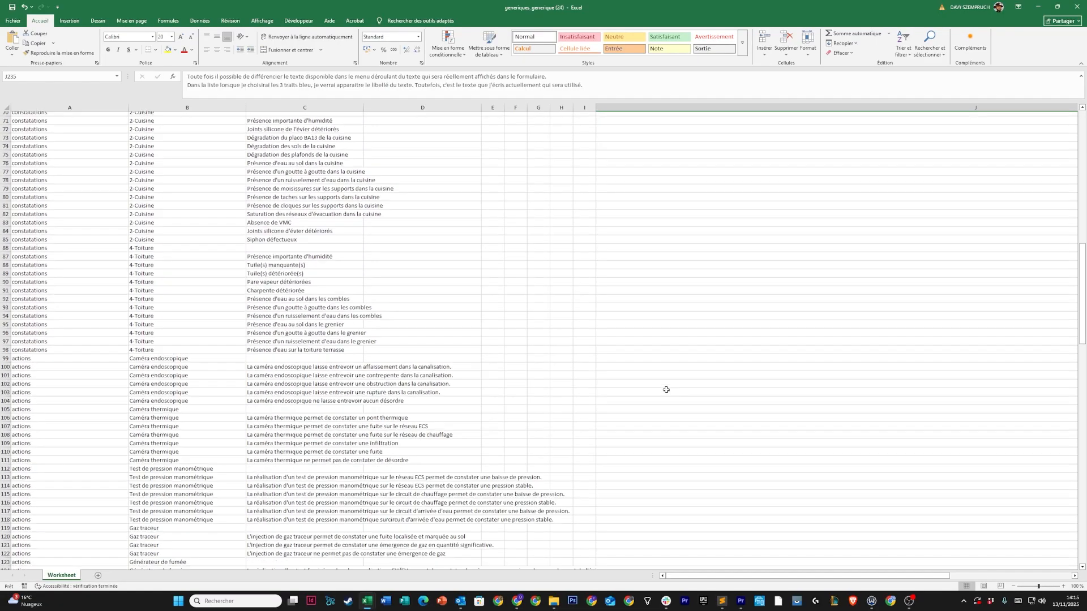
scroll(764, 388, "down", 16)
scroll(1050, 364, "down", 20)
left_click(538, 523)
scroll(544, 526, "down", 5)
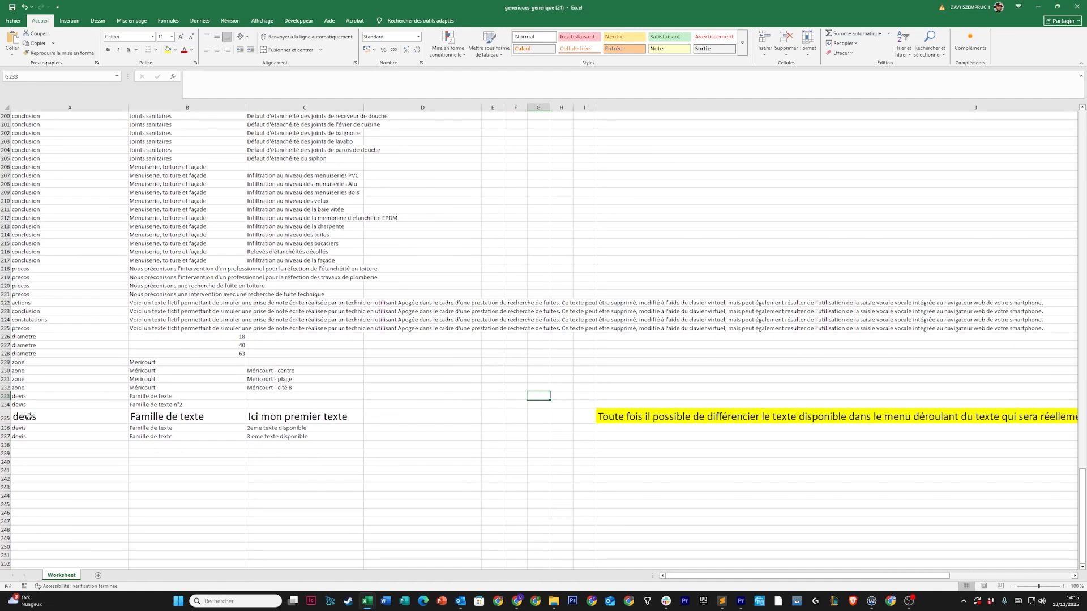
mouse_move(21, 418)
left_mouse_down()
mouse_move(589, 417)
mouse_move(5, 416)
left_mouse_up()
Start a new entry in row 238 with "devis" as Clé and "Famille de texte", copied from the row above, as N1
left_click(36, 446)
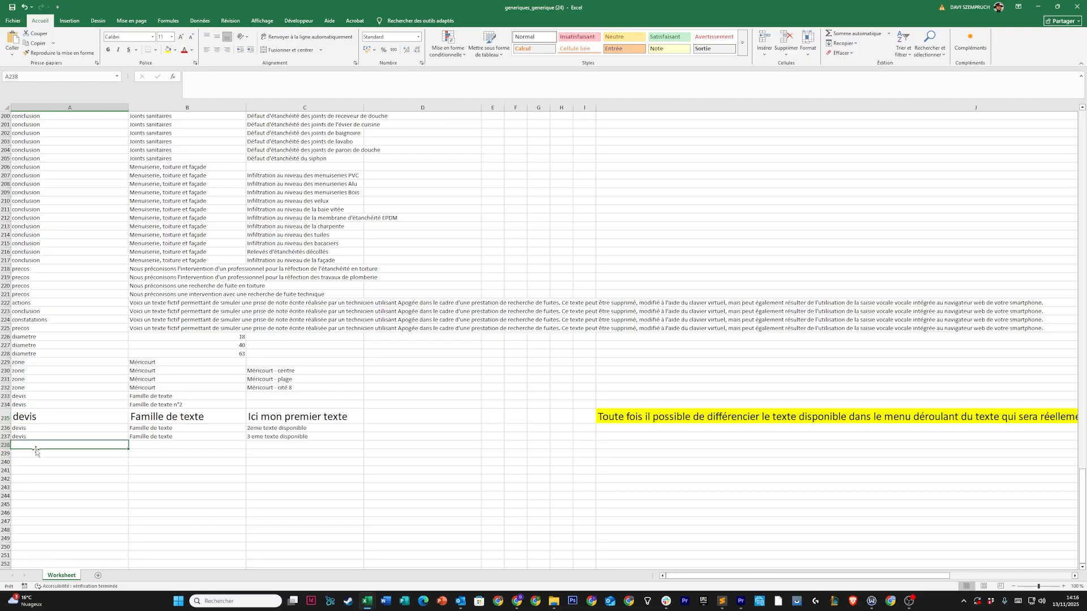
type("devis")
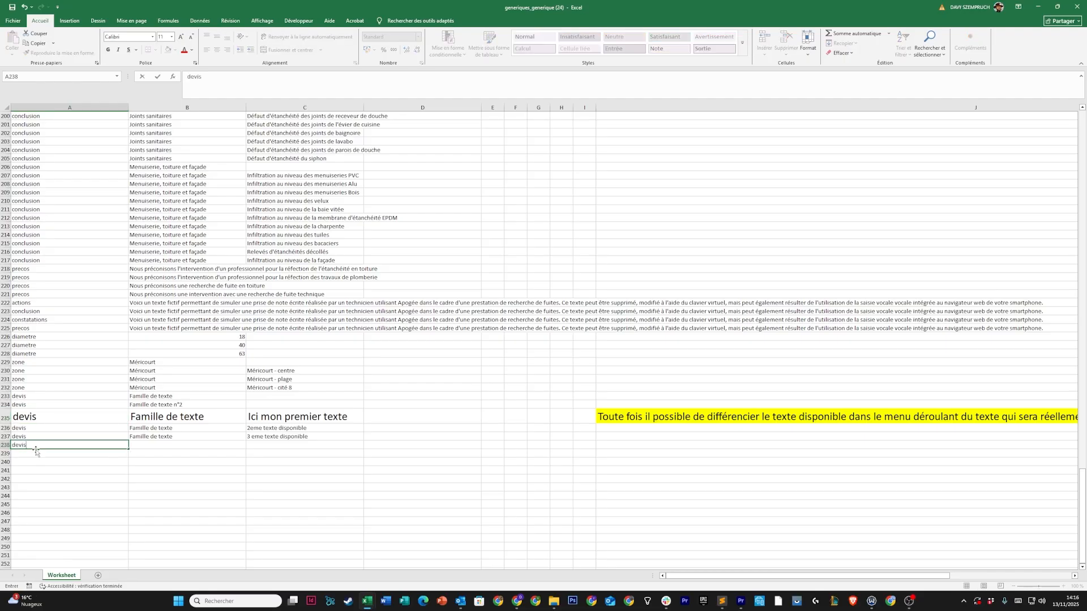
left_click(204, 496)
left_click(165, 438)
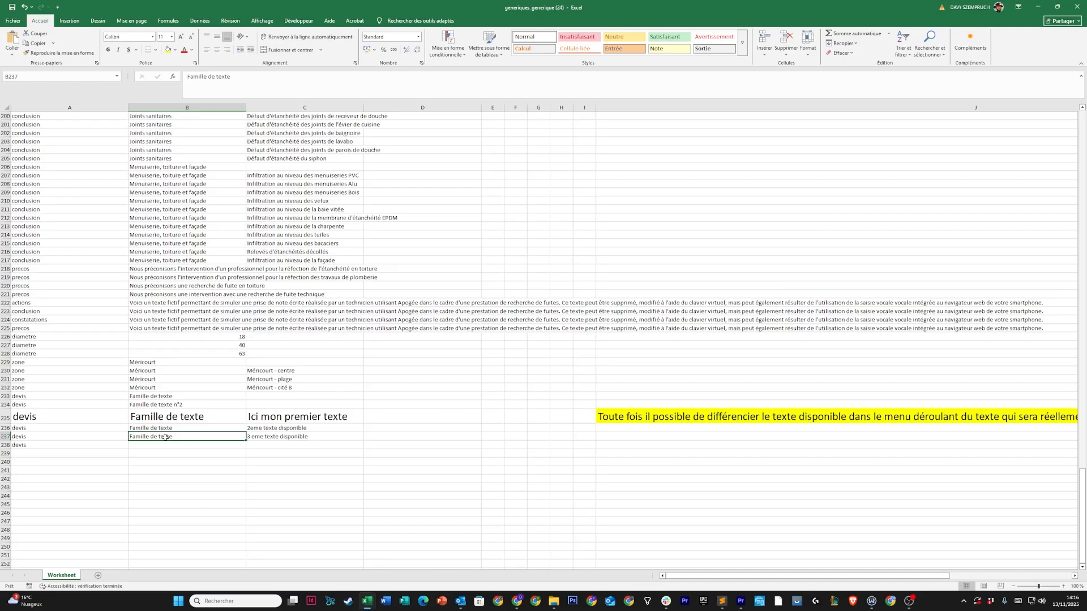
key("ctrl+c")
left_click(165, 446)
key("ctrl+v")
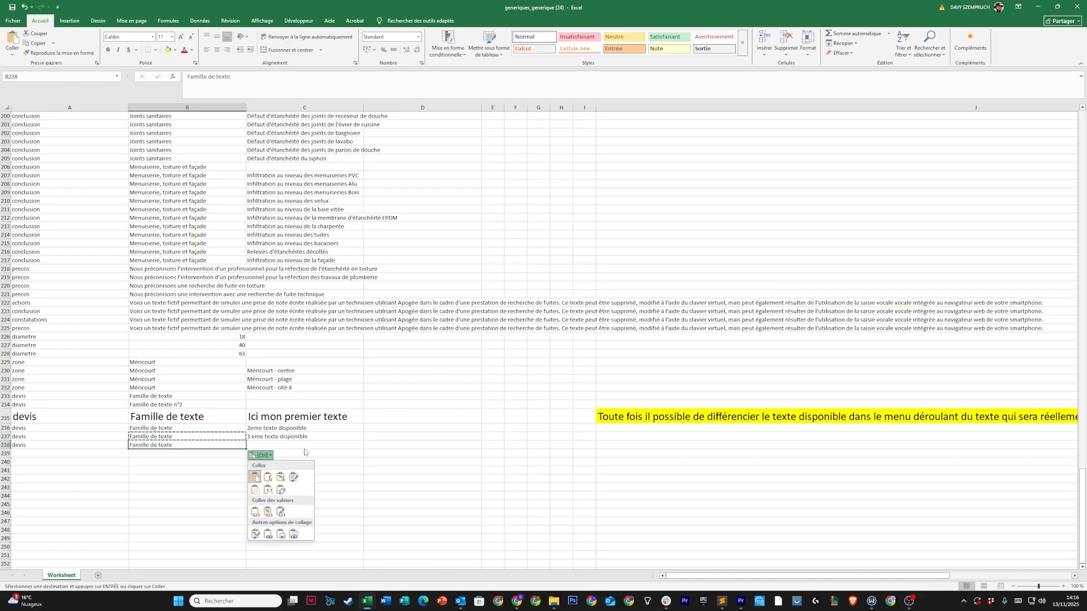
Set row 238's N2 to "Ici mon texte via excel" and its Texte to "Le rendu de mon resultat apres import du fichier dans apogée"
left_click(274, 446)
type("Ici mon text")
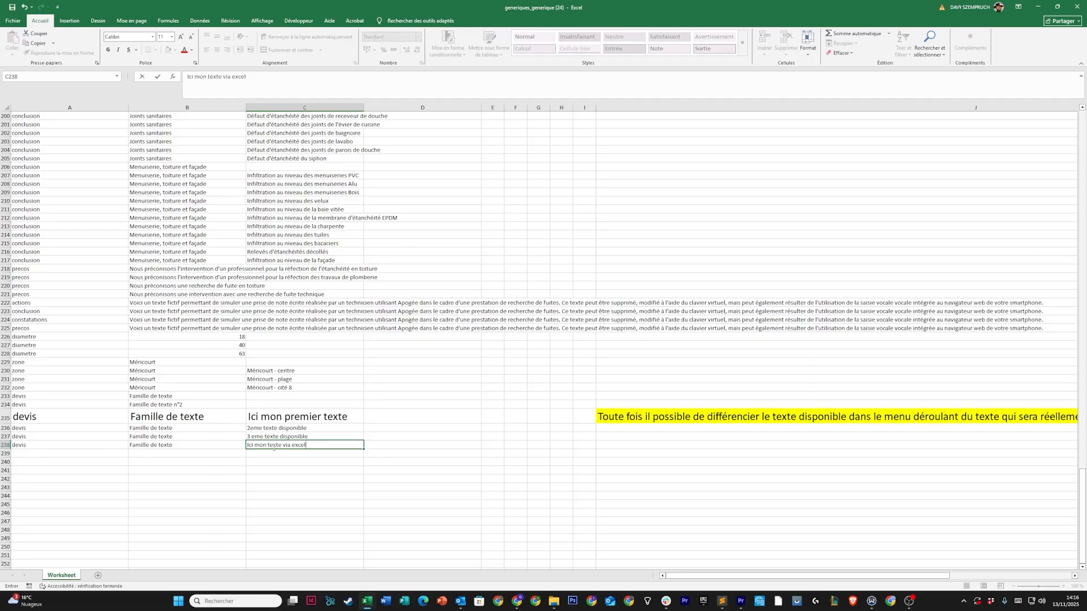
type("e via excel")
left_click(617, 446)
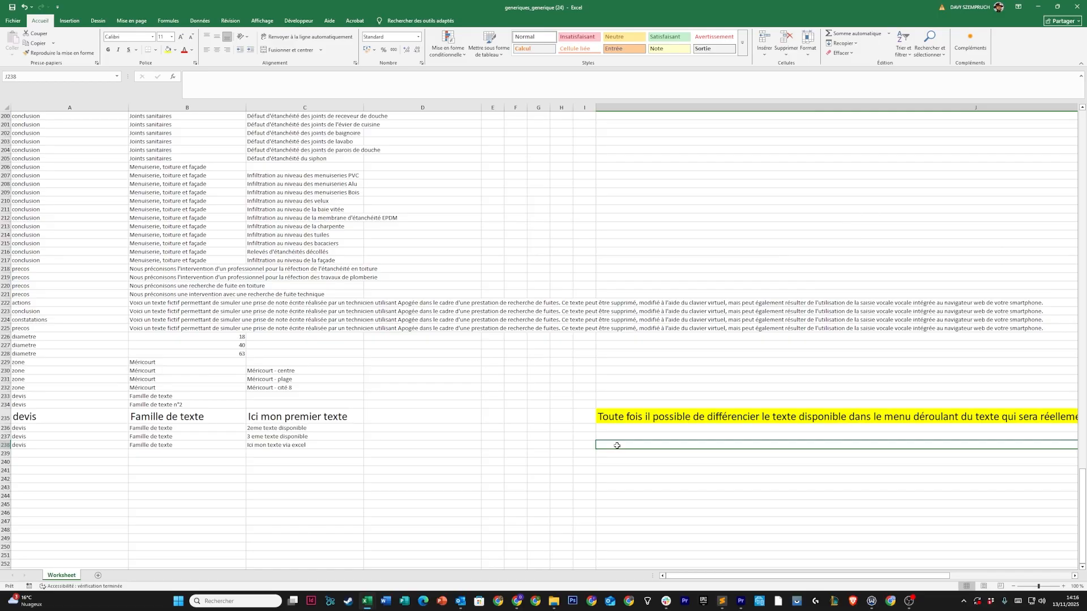
type("Le rendu de mon resultat apres import")
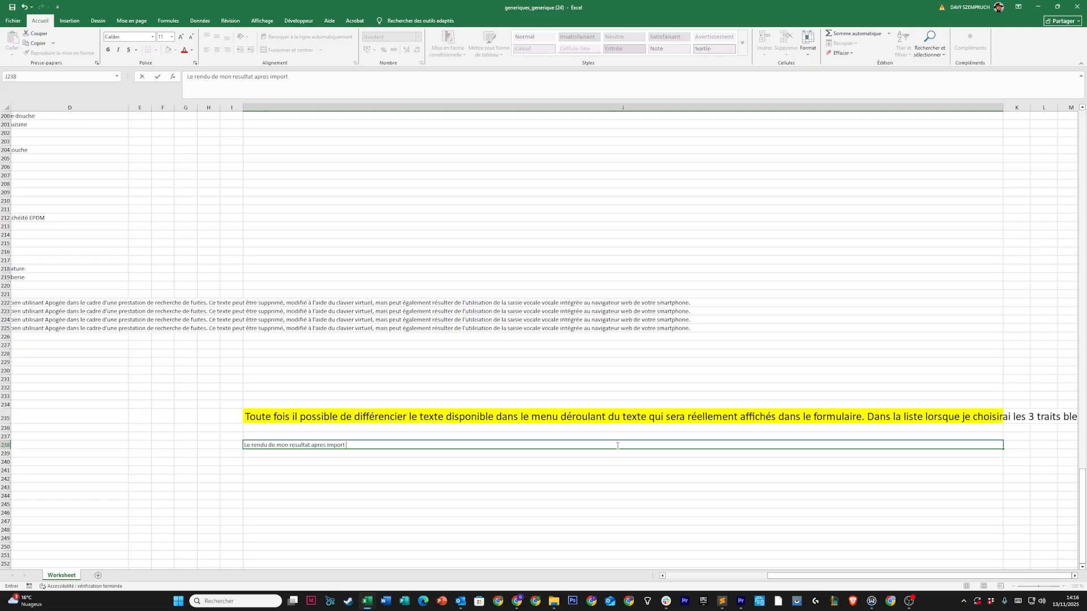
type(" du fichier dans apogée")
left_click_drag(795, 577, 682, 577)
left_click(85, 471)
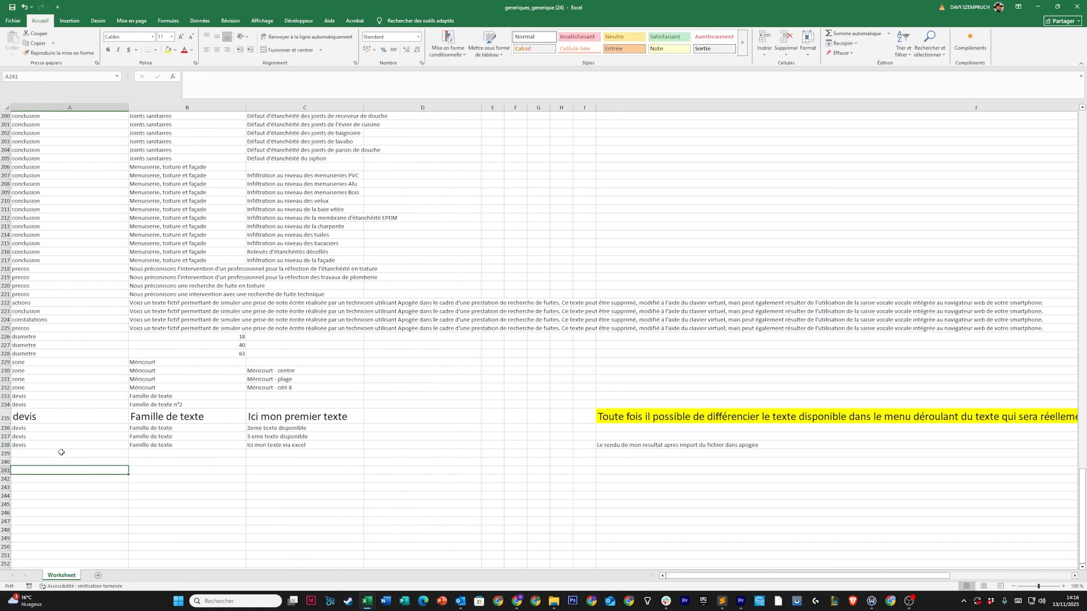
Duplicate the new entry in row 238, columns A to J, into row 239
left_click(23, 444)
left_click_drag(23, 444, 609, 441)
key("ctrl+c")
left_click(29, 452)
key("ctrl+v")
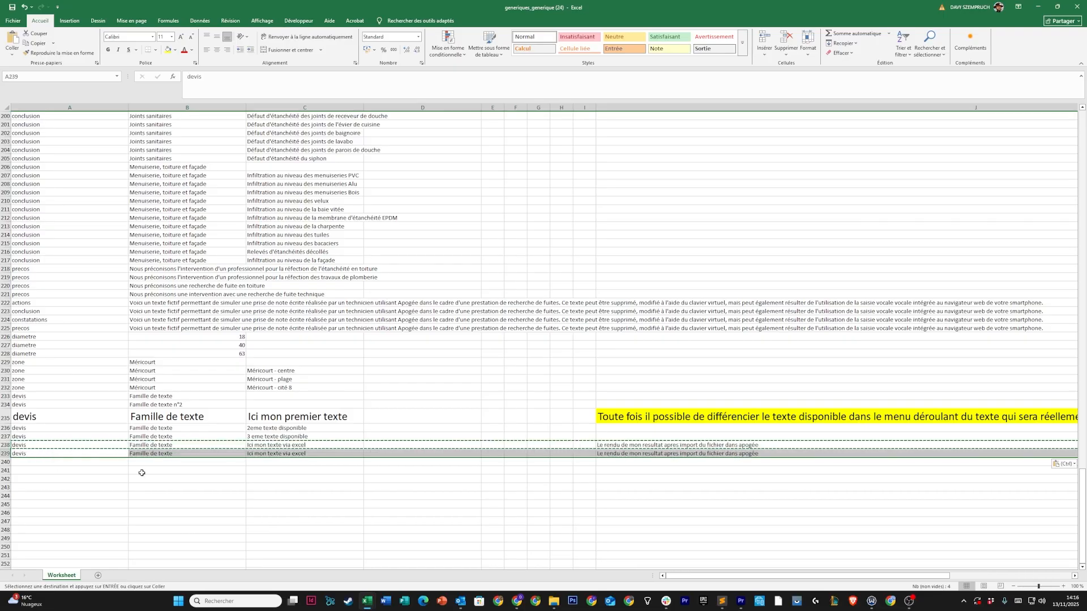
Replace the N1 family of row 239 with "Famille de texte n°2", copied from row 234
left_click(187, 454)
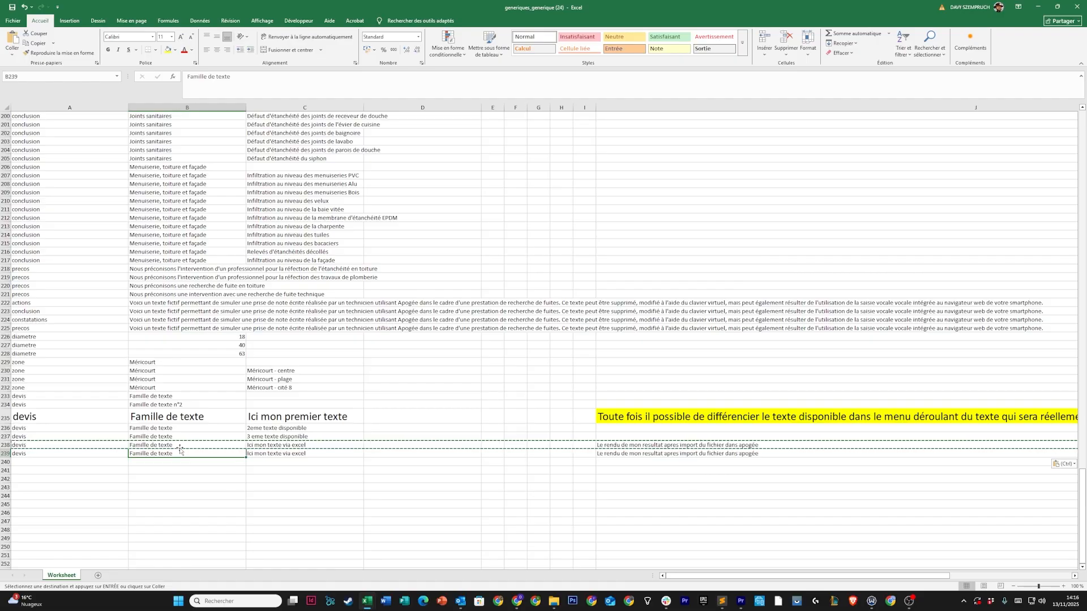
left_click(169, 405)
key("ctrl+c")
left_click(181, 453)
key("ctrl+v")
Append "version N°2" to both the N2 label and the Texte cell of row 239
left_click(286, 453)
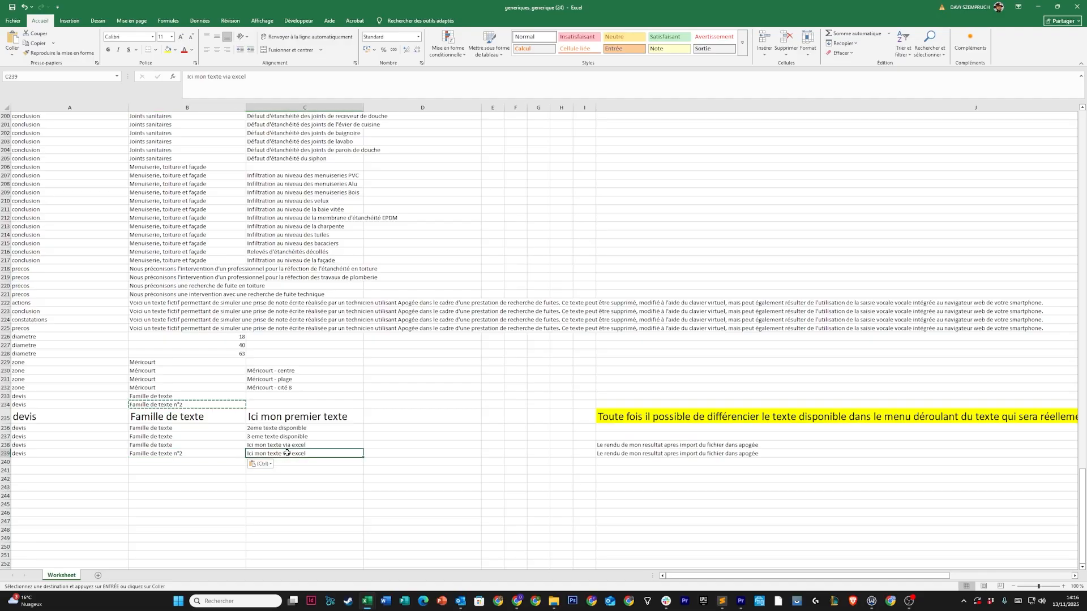
left_click(274, 80)
type("version N°2")
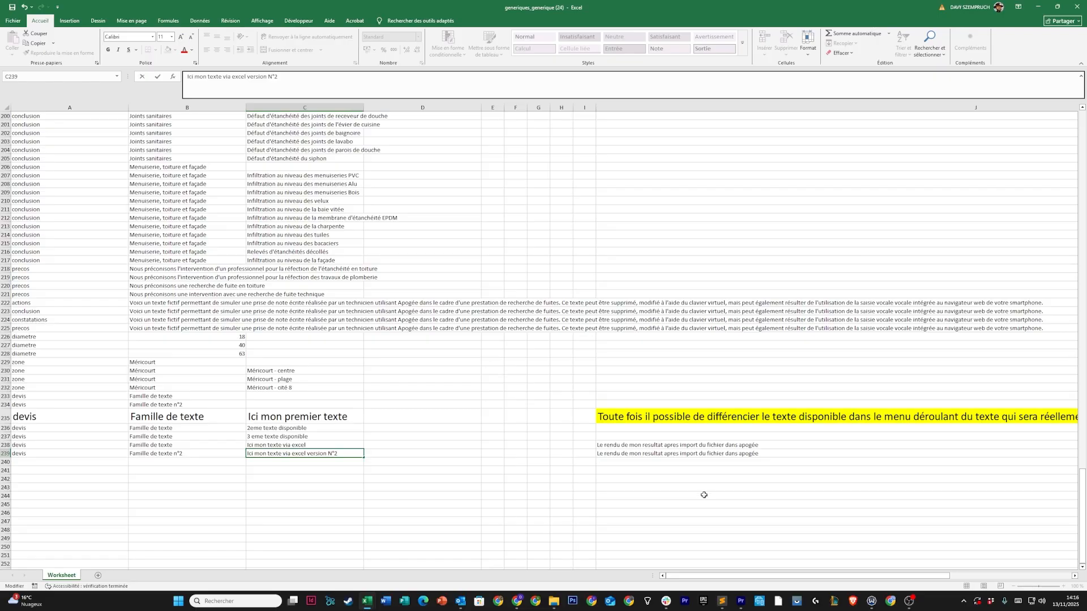
left_click(622, 454)
left_click(382, 83)
type("version N°2")
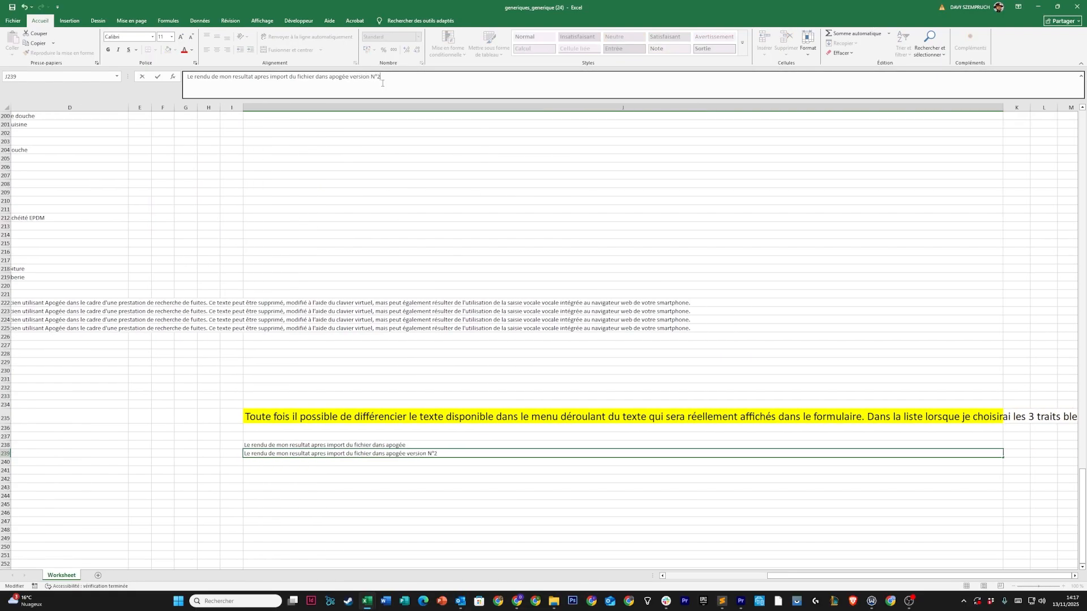
left_click(437, 374)
left_click(438, 277)
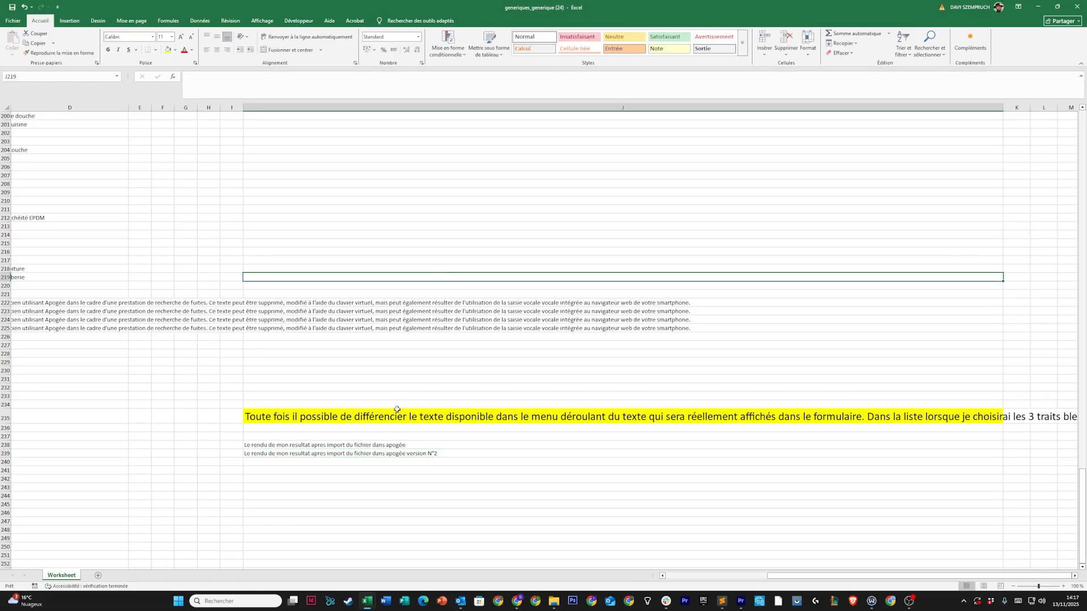
left_click(680, 576)
left_click(383, 354)
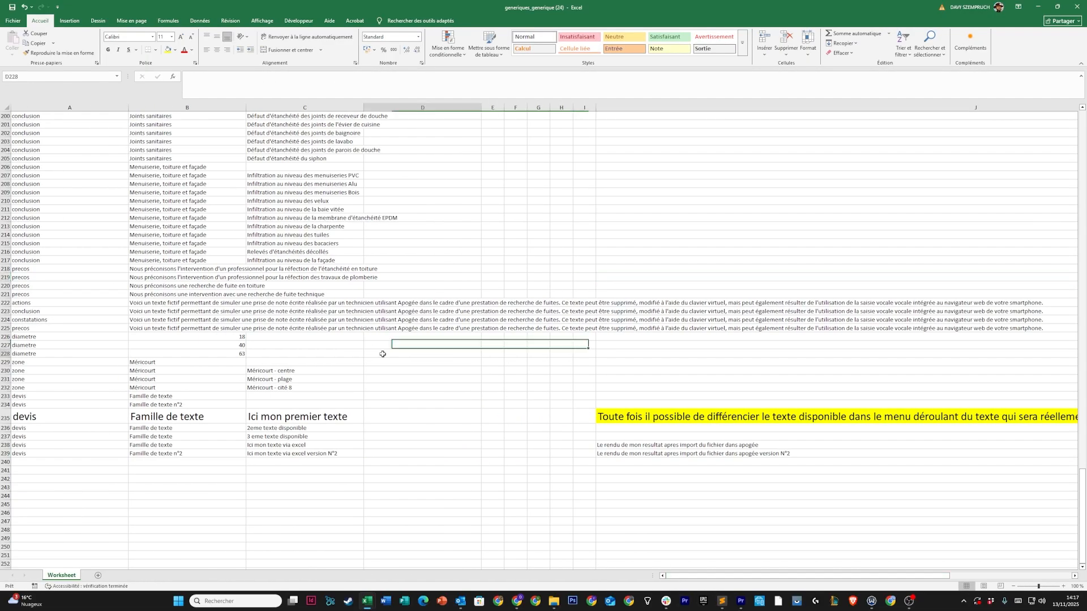
Close the workbook and, in Aquareport's list management, display the Suggestions de saisies list for Devis - Textes
left_click(1077, 7)
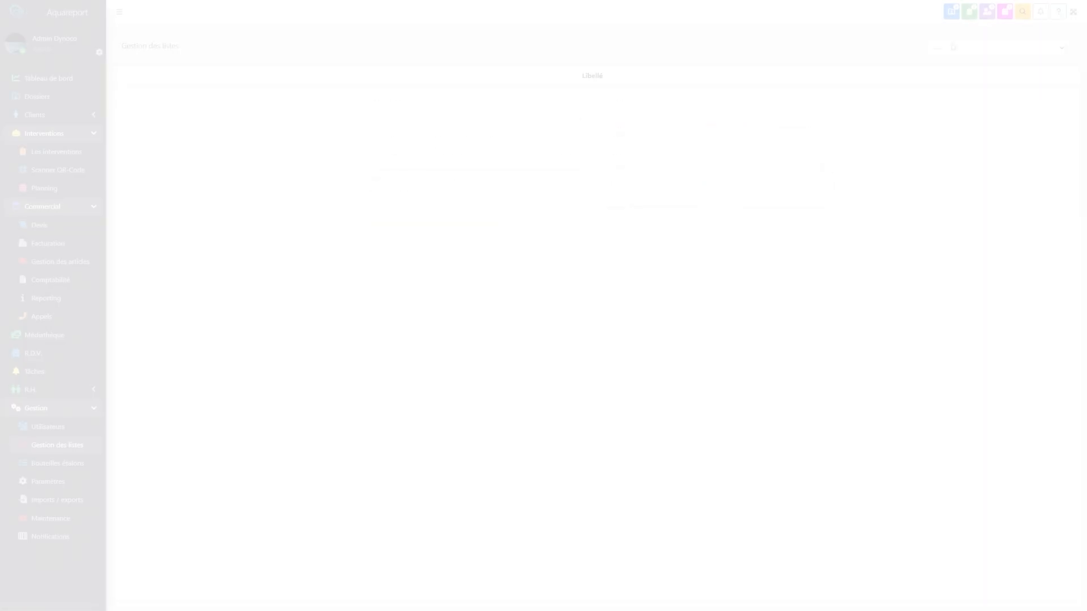
left_click(995, 48)
scroll(962, 227, "down", 5)
scroll(957, 252, "down", 1)
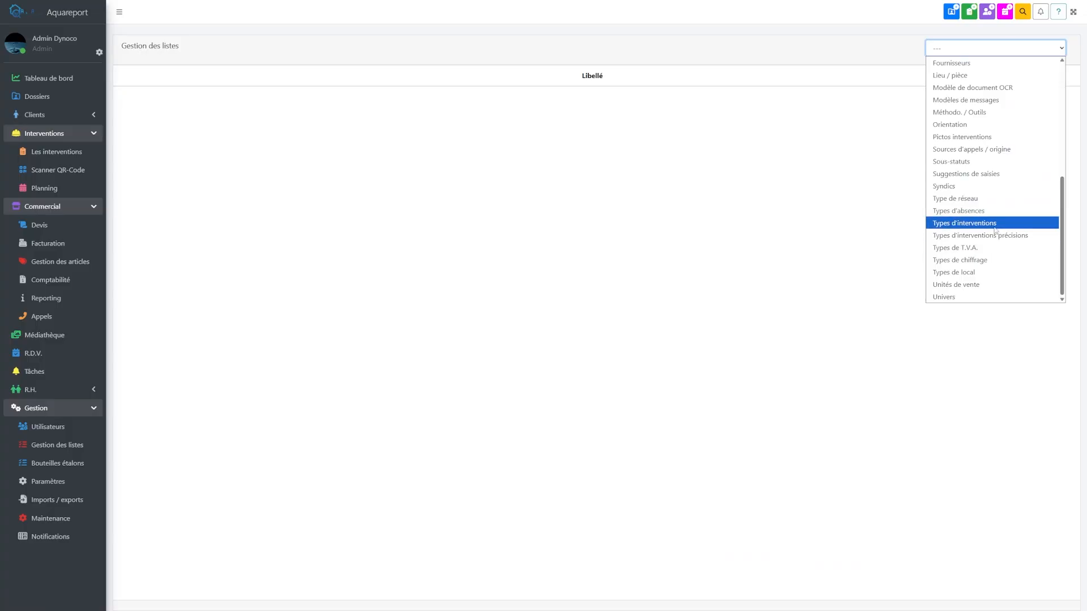
left_click(998, 175)
left_click(763, 54)
left_click(718, 246)
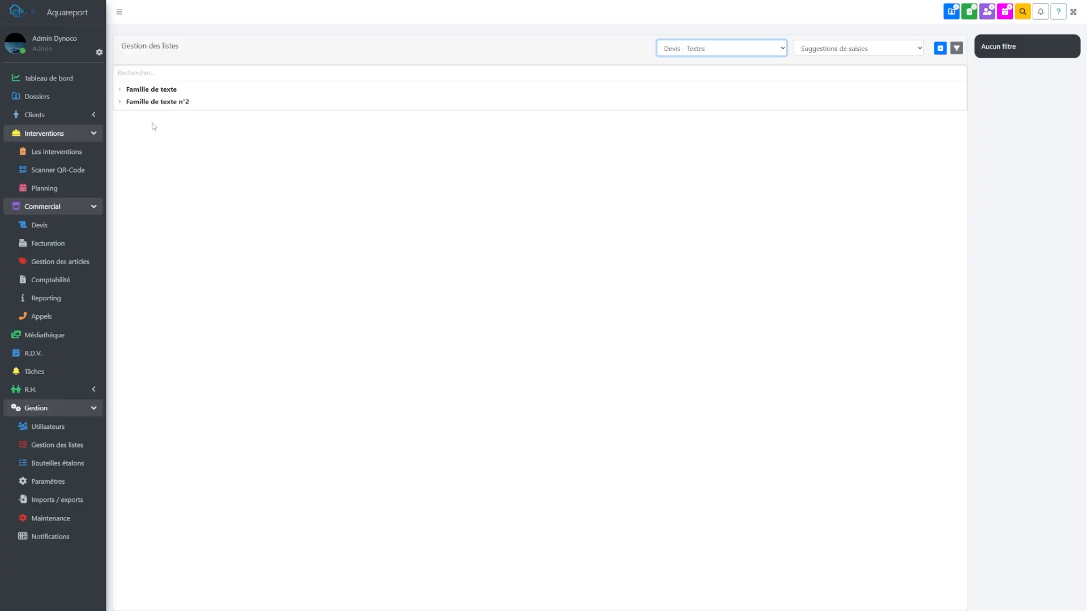
Check the insertion texts of "Ici mon texte via excel" and "Ici mon texte via excel version N°2" within their two families
left_click(120, 90)
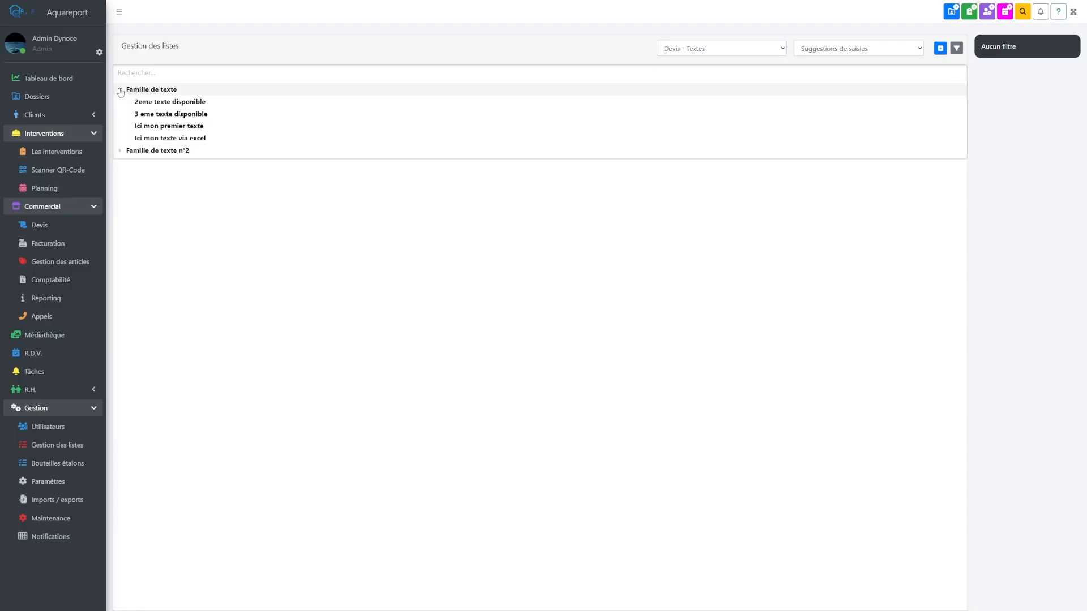
left_click(177, 139)
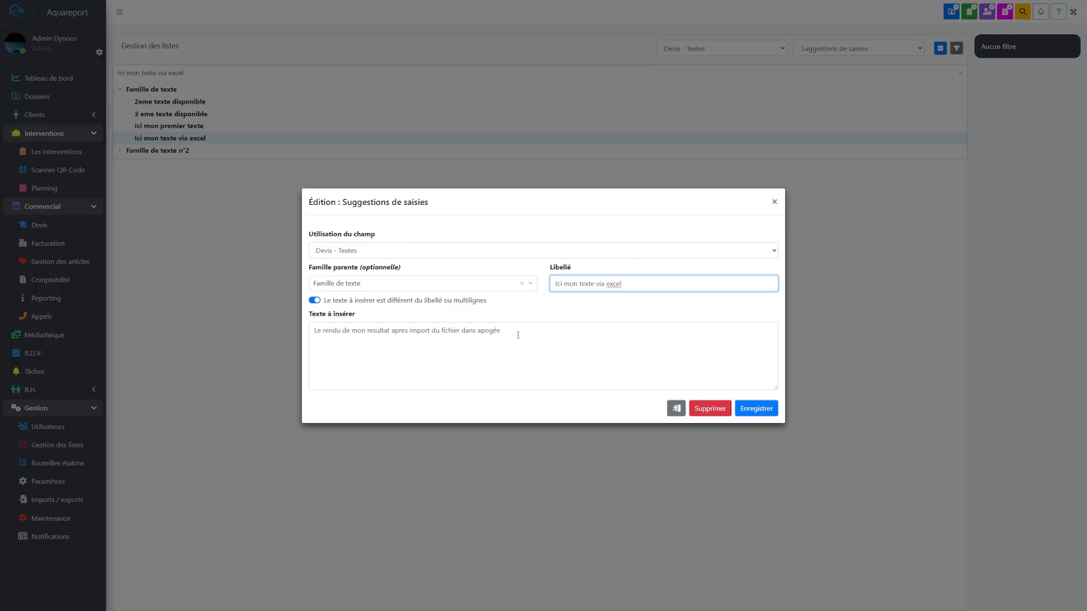
left_click(676, 408)
left_click(121, 151)
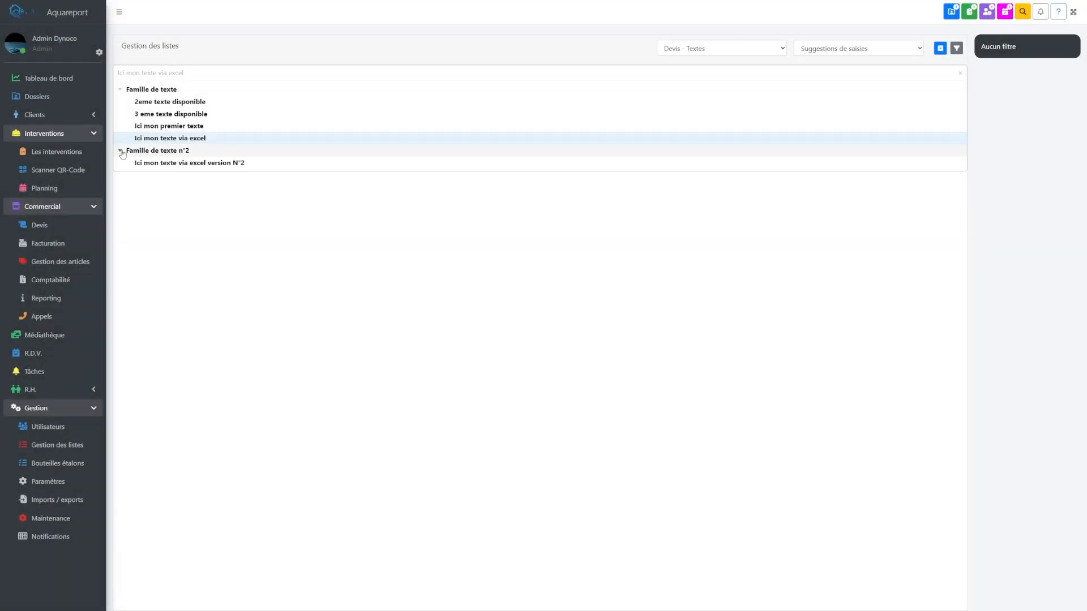
left_click(169, 163)
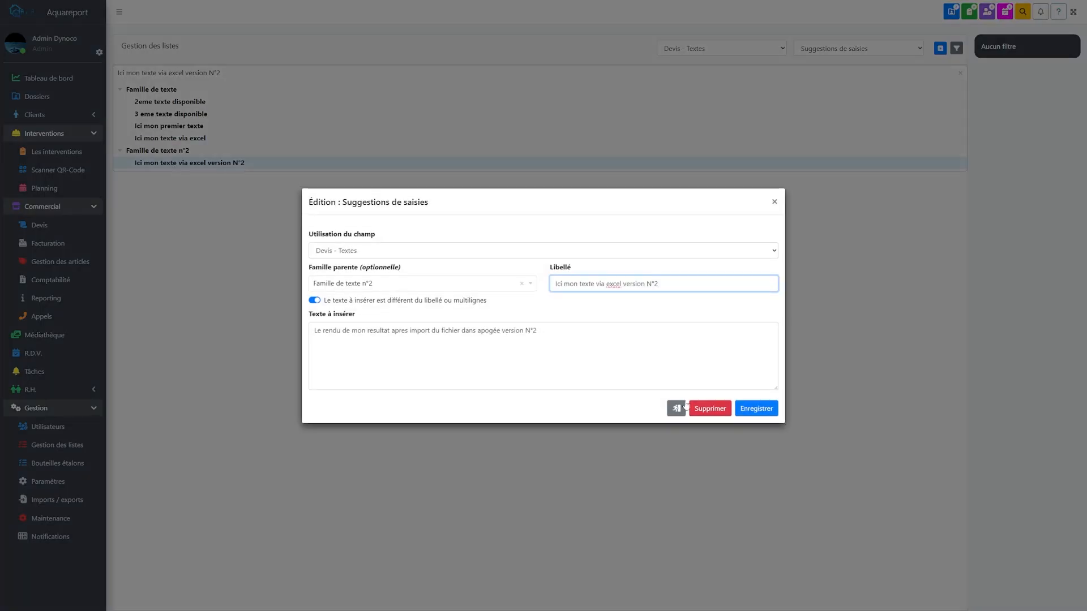
left_click(683, 407)
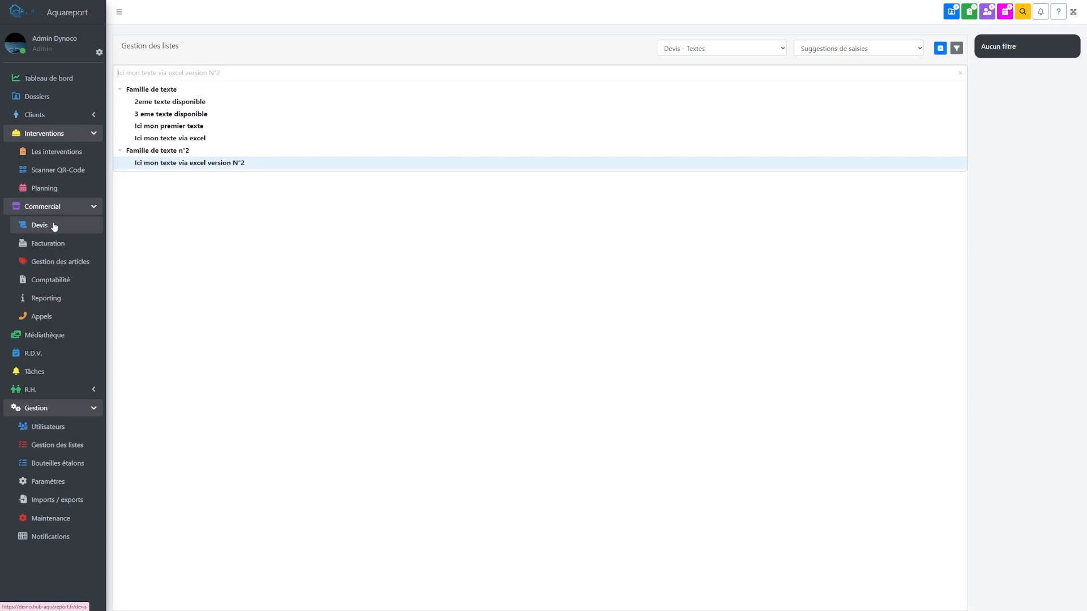
In the contents of the "Exemple BICC" quote, add a text line and fill it with the "Ici mon texte via excel" suggestion
left_click(54, 226)
left_click(326, 91)
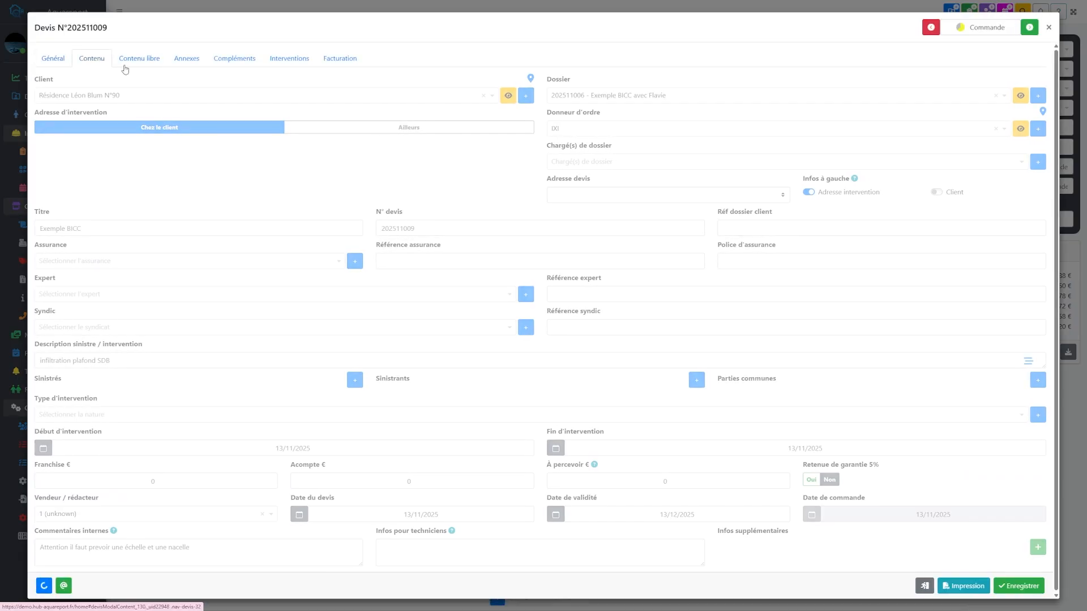
left_click(92, 59)
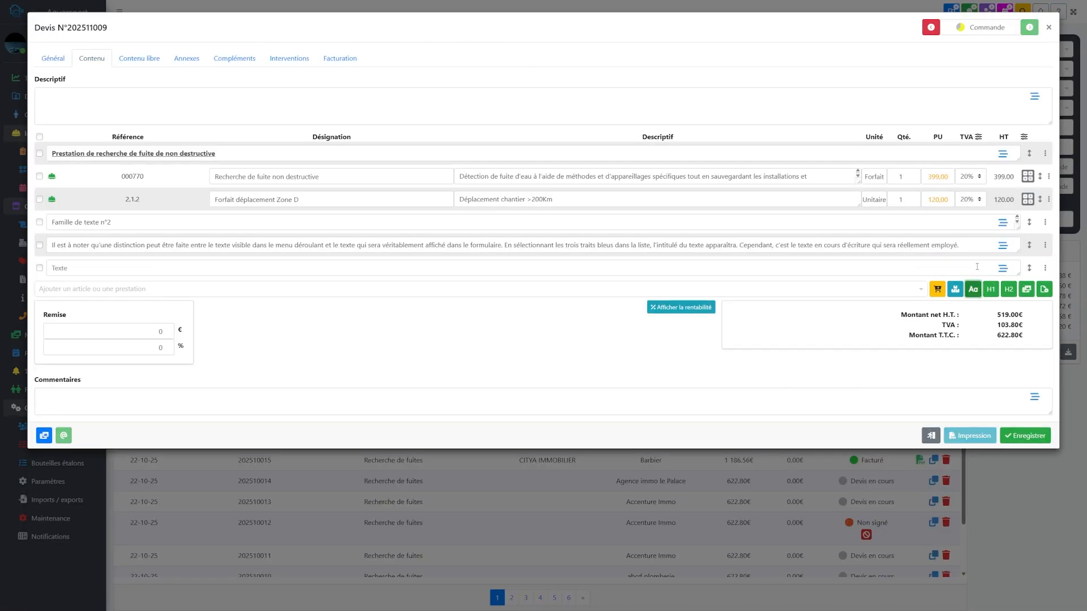
left_click(1003, 268)
left_click(317, 295)
left_click(415, 317)
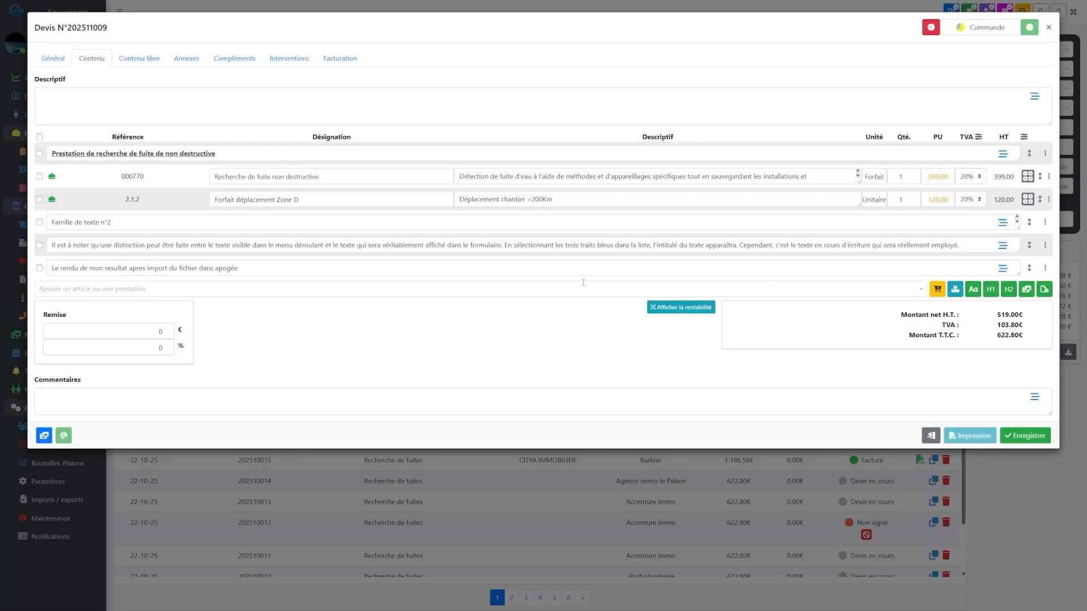
Enlarge the new text line and add the "Ici mon texte via excel version N°2" suggestion from Famille de texte n°2 to it
left_click_drag(1017, 272, 1017, 317)
left_click(1003, 270)
left_click(317, 306)
left_click(381, 314)
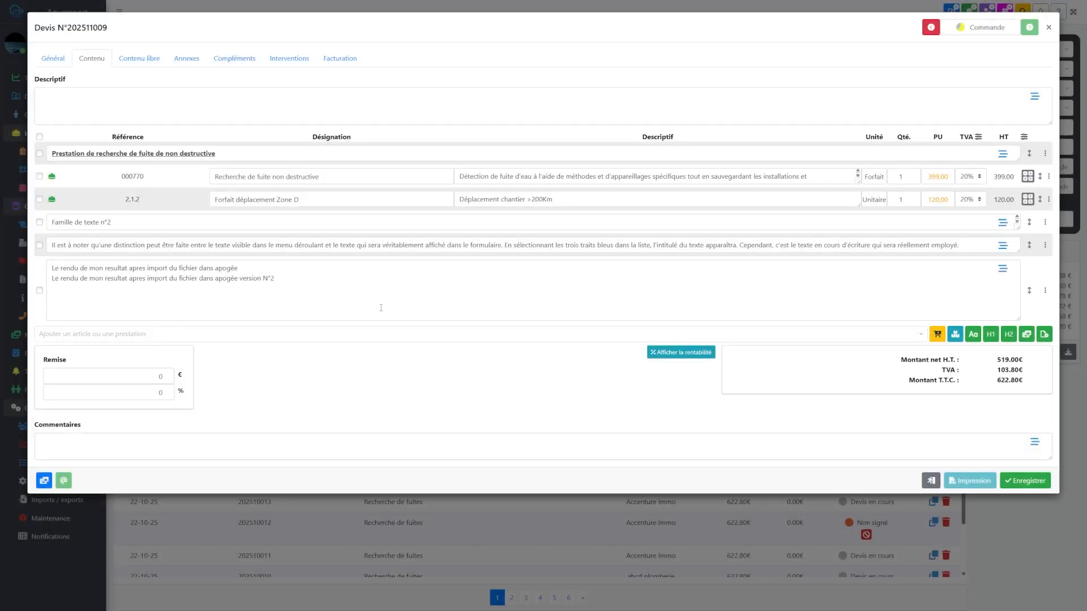